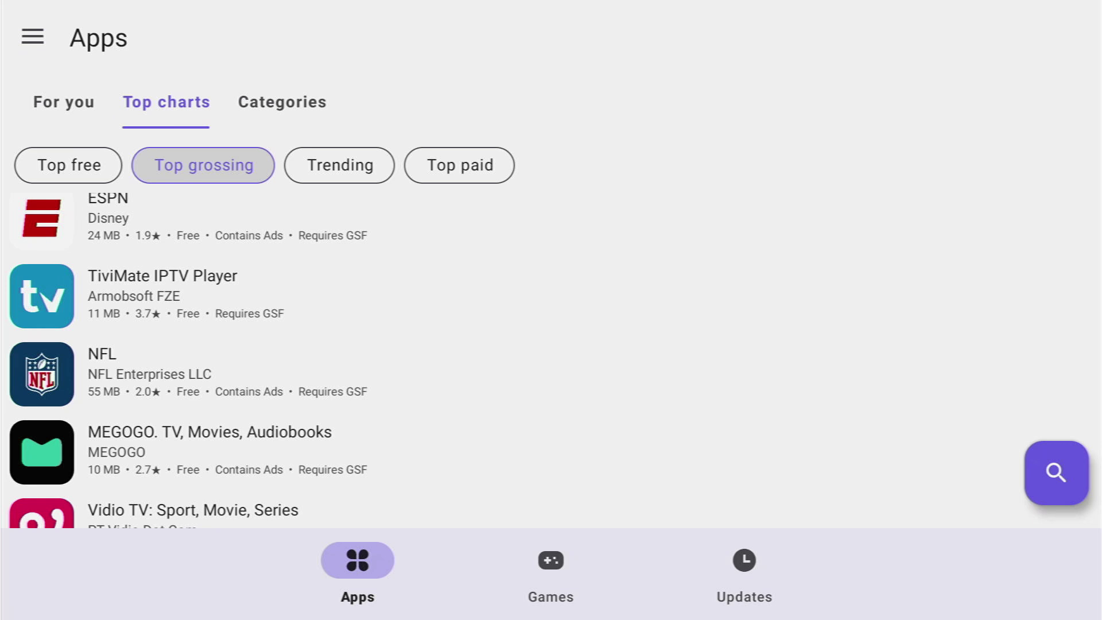
# View the rest of the Top grossing apps chart and open the list of app categories
pyautogui.scroll(-3, 552, 360)
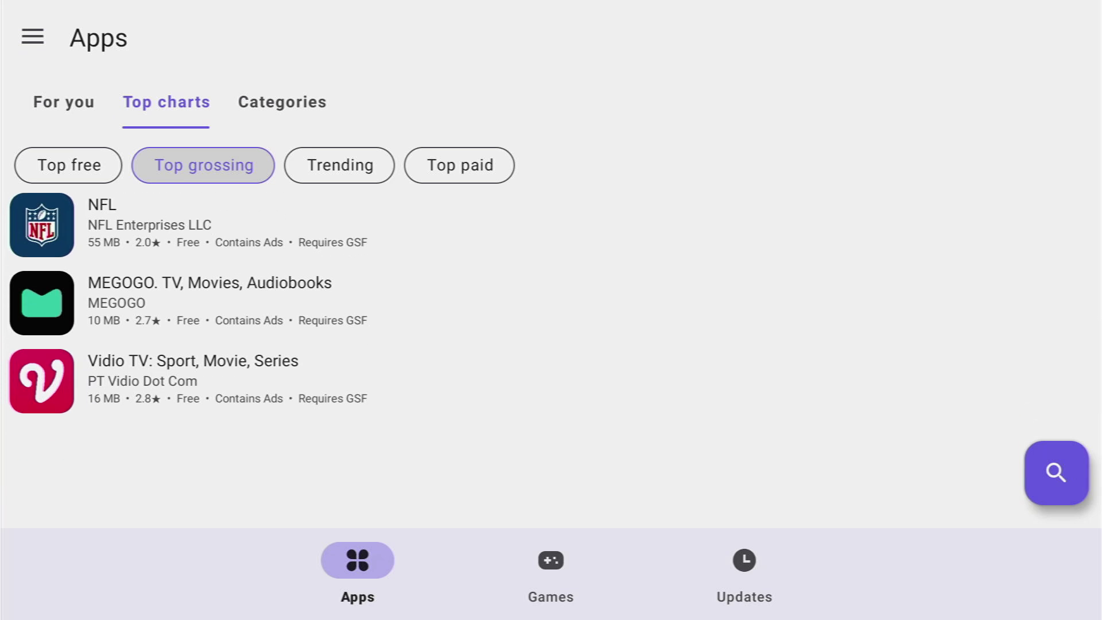
pyautogui.click(282, 102)
pyautogui.press('Up')
pyautogui.press('Up')
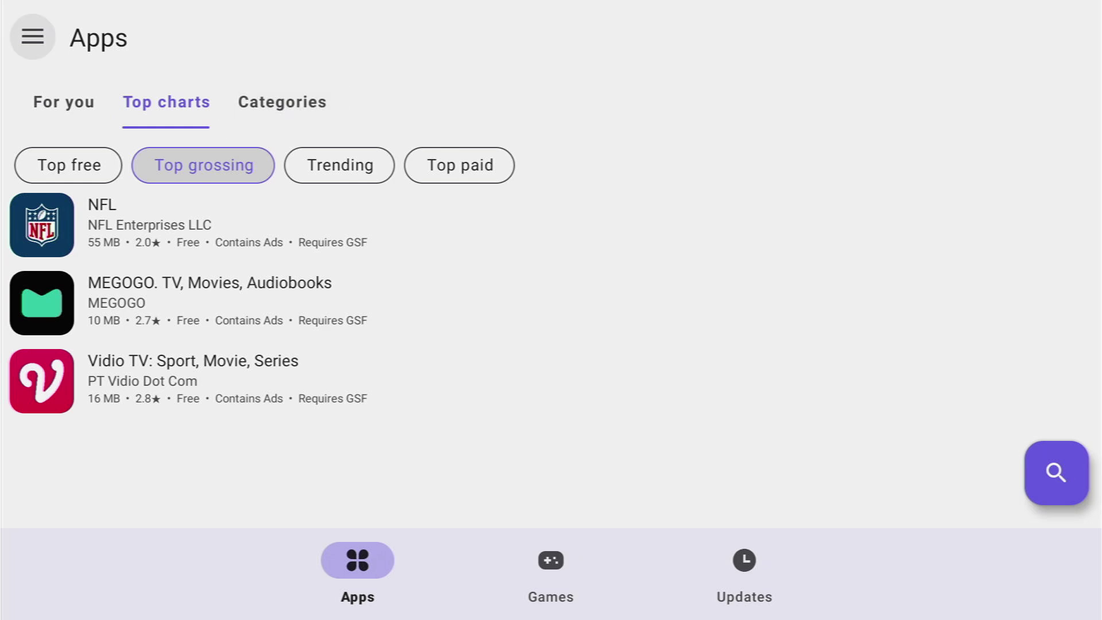
pyautogui.press('Down')
pyautogui.press('Right')
pyautogui.press('Right')
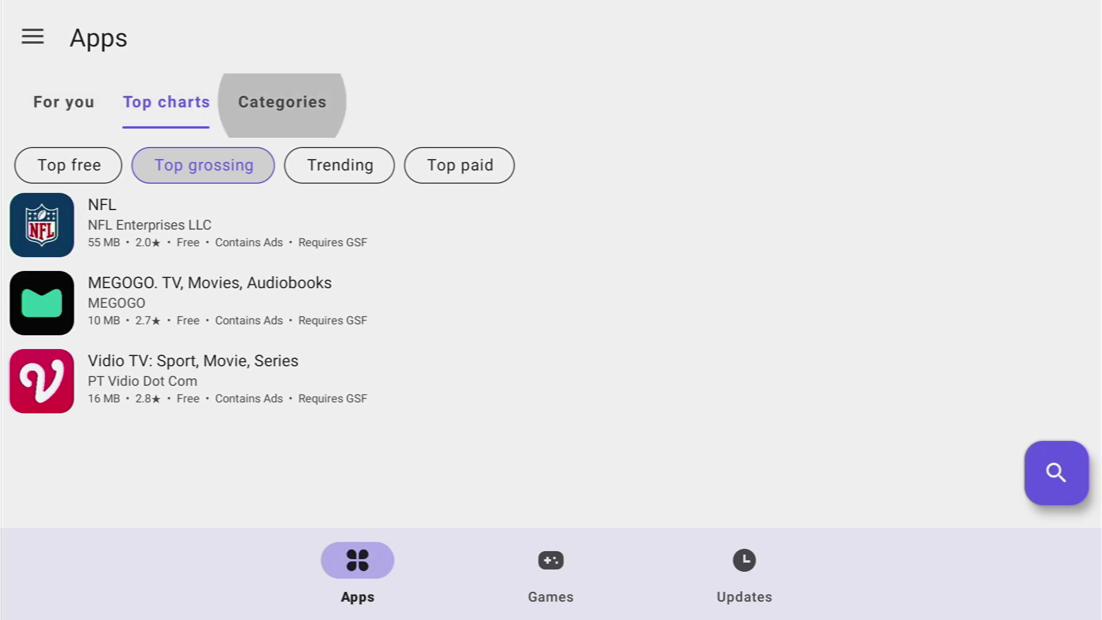
pyautogui.press('Return')
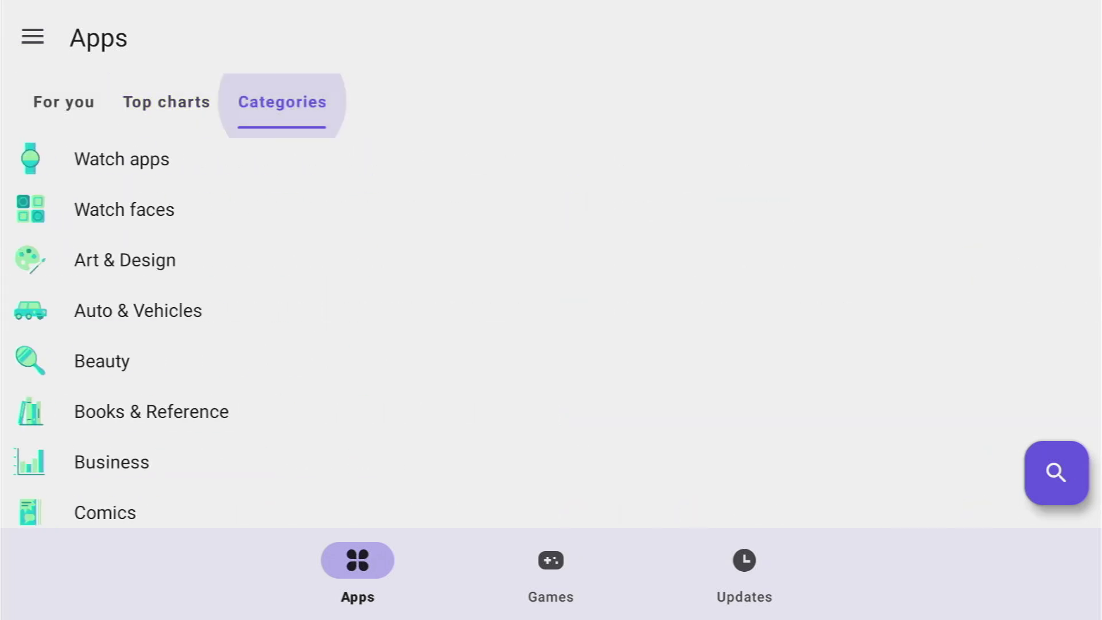
# Return from the app categories to the Top charts view
pyautogui.press('Left')
pyautogui.press('Return')
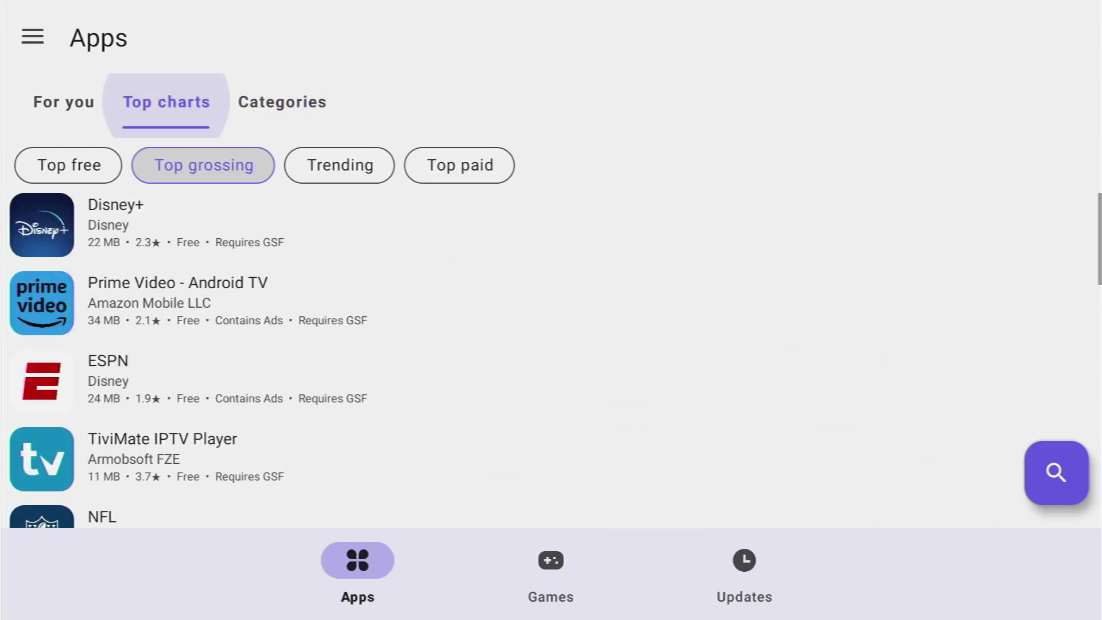
pyautogui.press('Down')
pyautogui.press('Up')
pyautogui.press('Down')
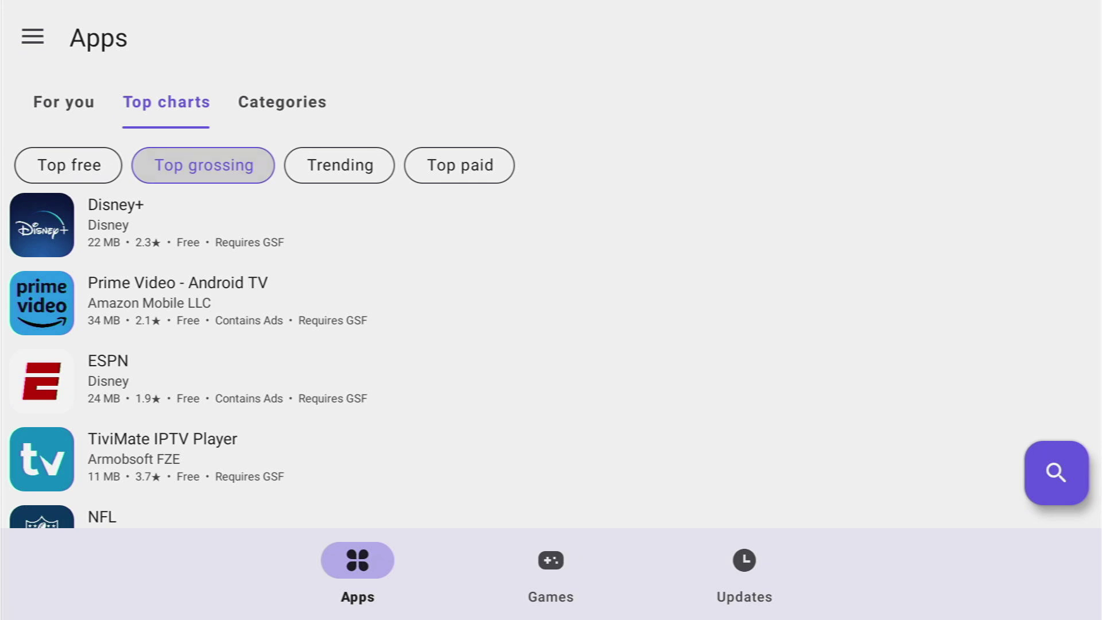
# Show the Top free apps chart and look through its entries
pyautogui.click(123, 170)
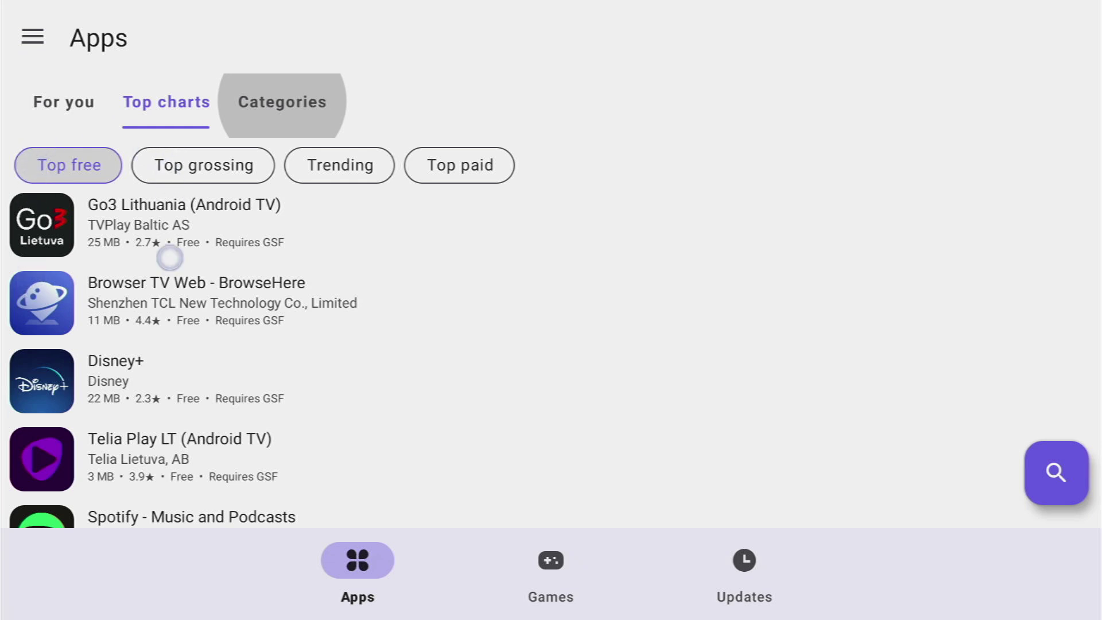
pyautogui.scroll(-1, 170, 258)
pyautogui.scroll(-1, 169, 259)
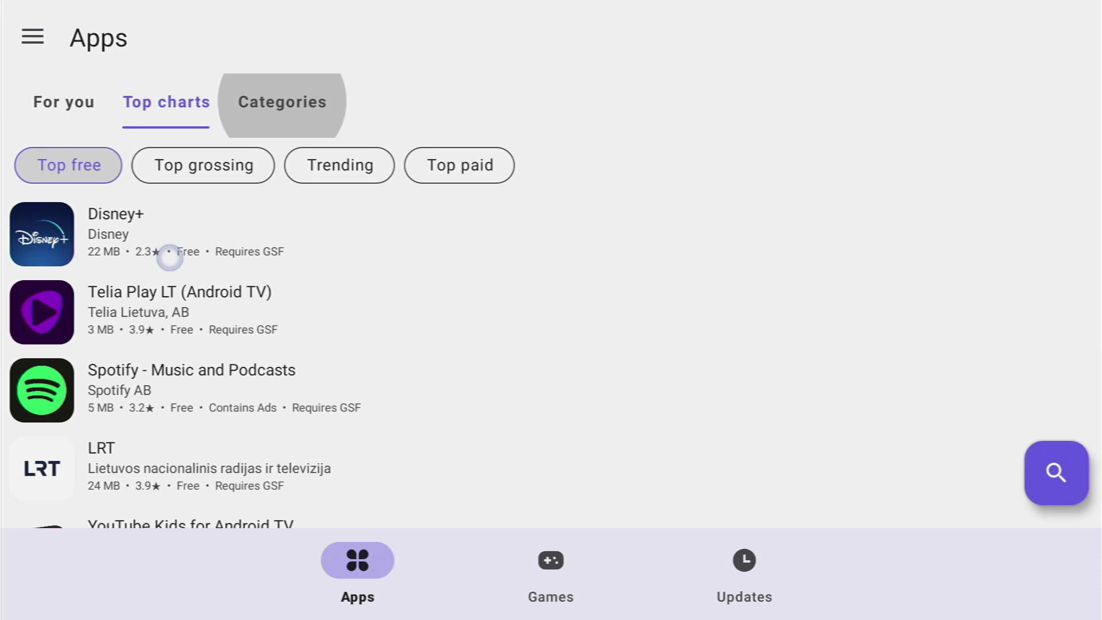
pyautogui.scroll(-1, 170, 258)
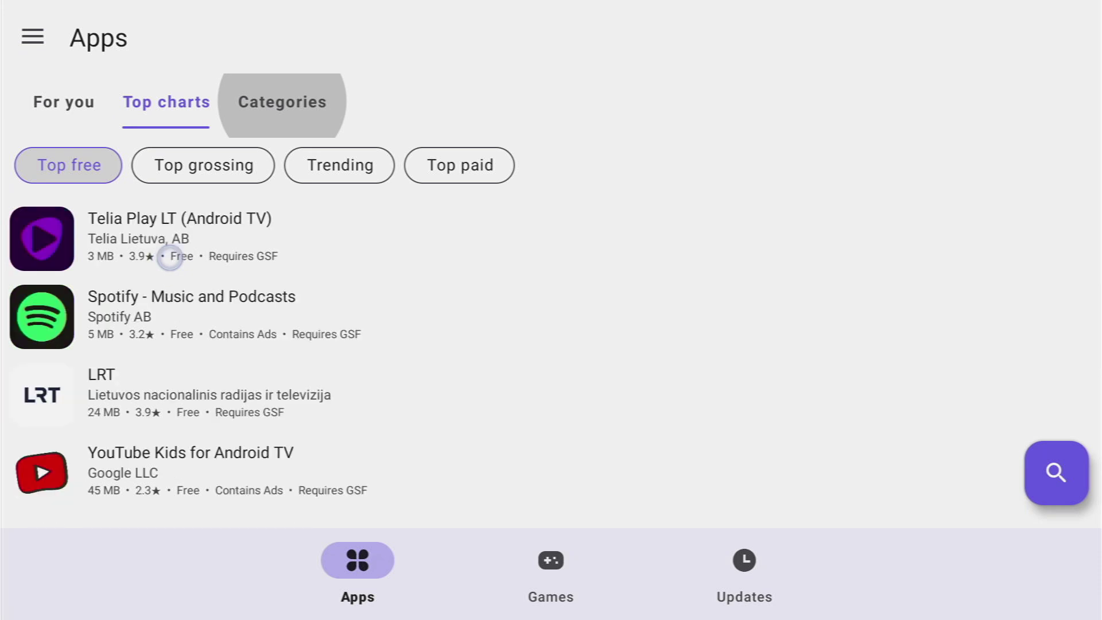
pyautogui.scroll(-1, 170, 258)
pyautogui.scroll(3, 169, 257)
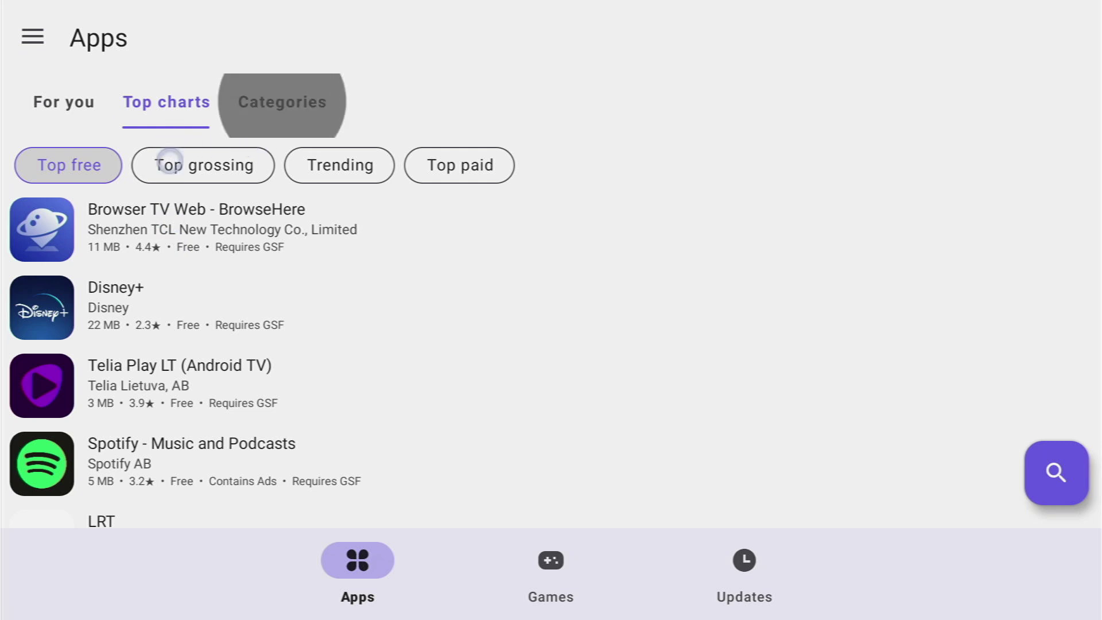
# Show the Top grossing apps chart and look through it to the end
pyautogui.click(169, 165)
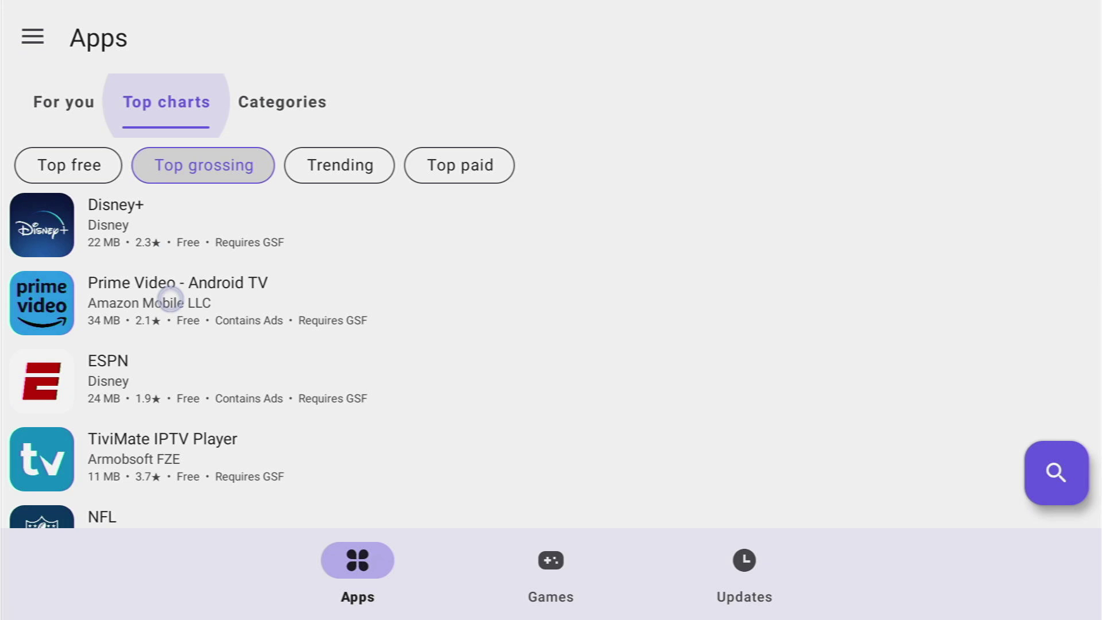
pyautogui.scroll(-1, 171, 299)
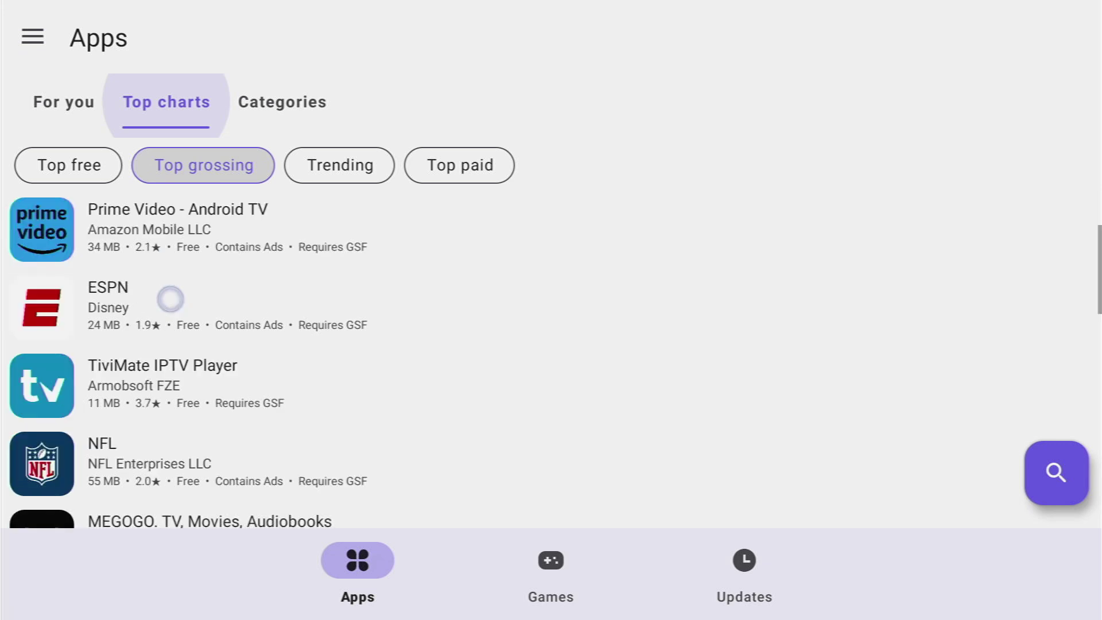
pyautogui.scroll(-3, 170, 299)
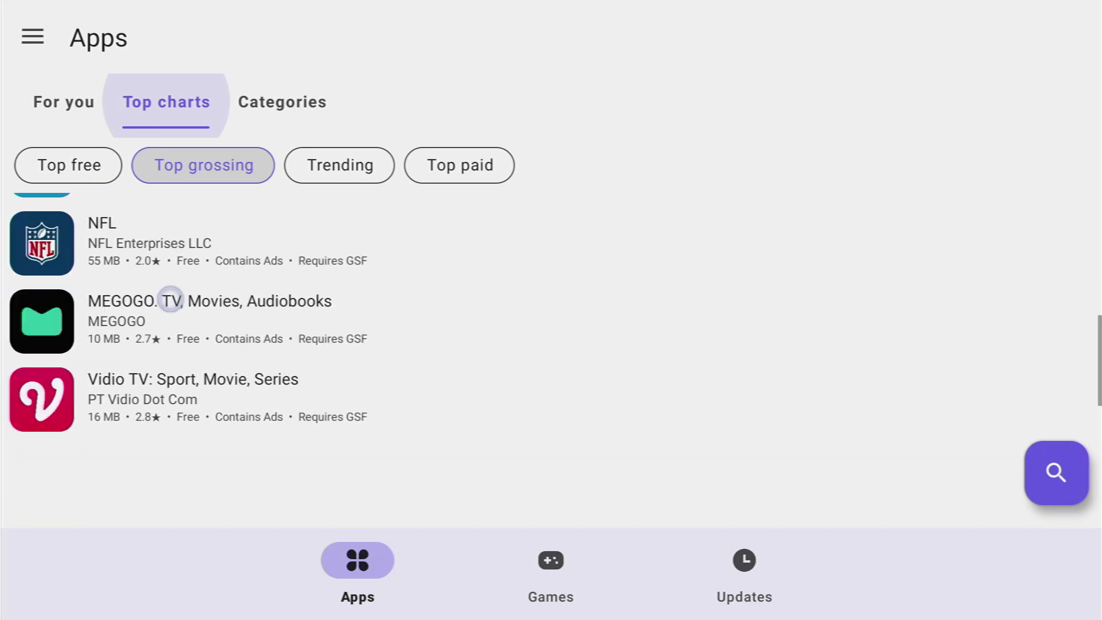
# Show the Top paid apps chart and look through it to the end
pyautogui.click(460, 165)
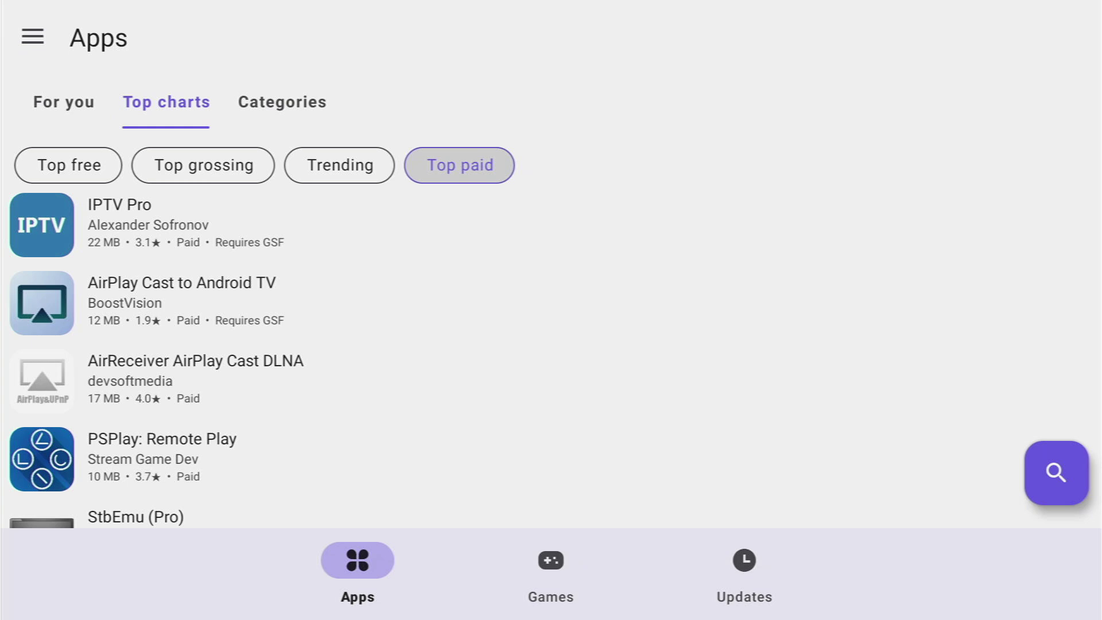
pyautogui.scroll(-2, 551, 359)
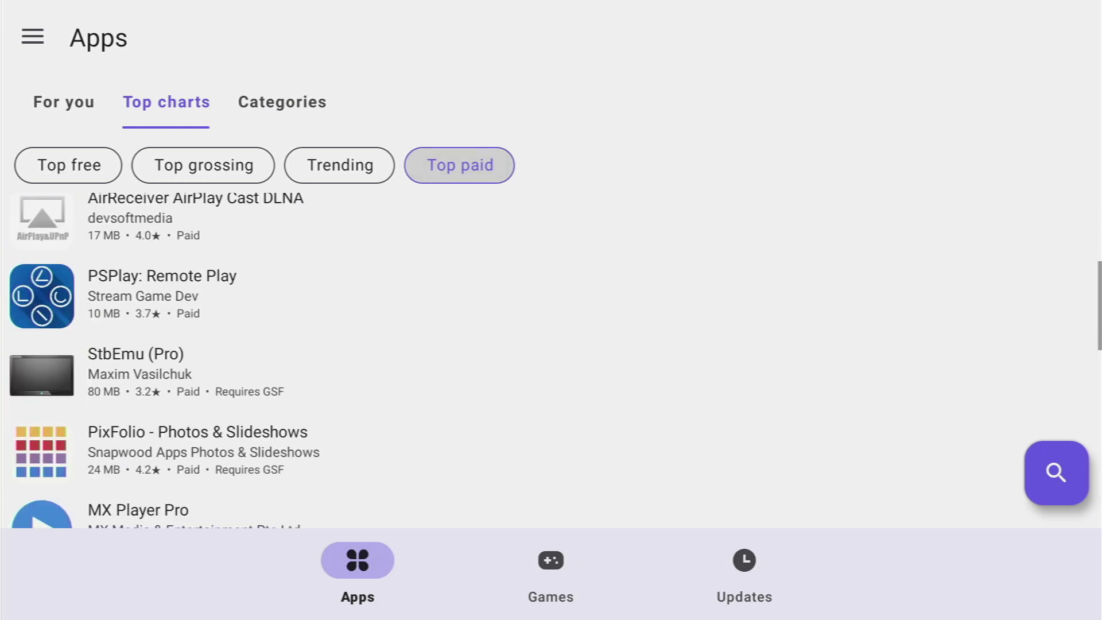
pyautogui.scroll(-2, 551, 359)
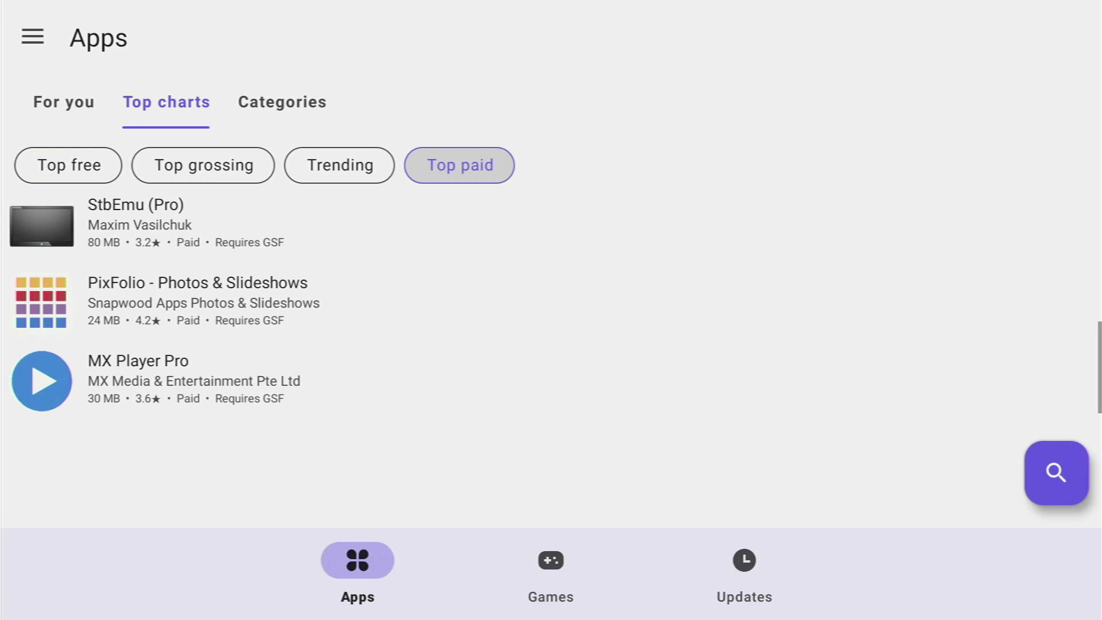
pyautogui.scroll(-1, 551, 359)
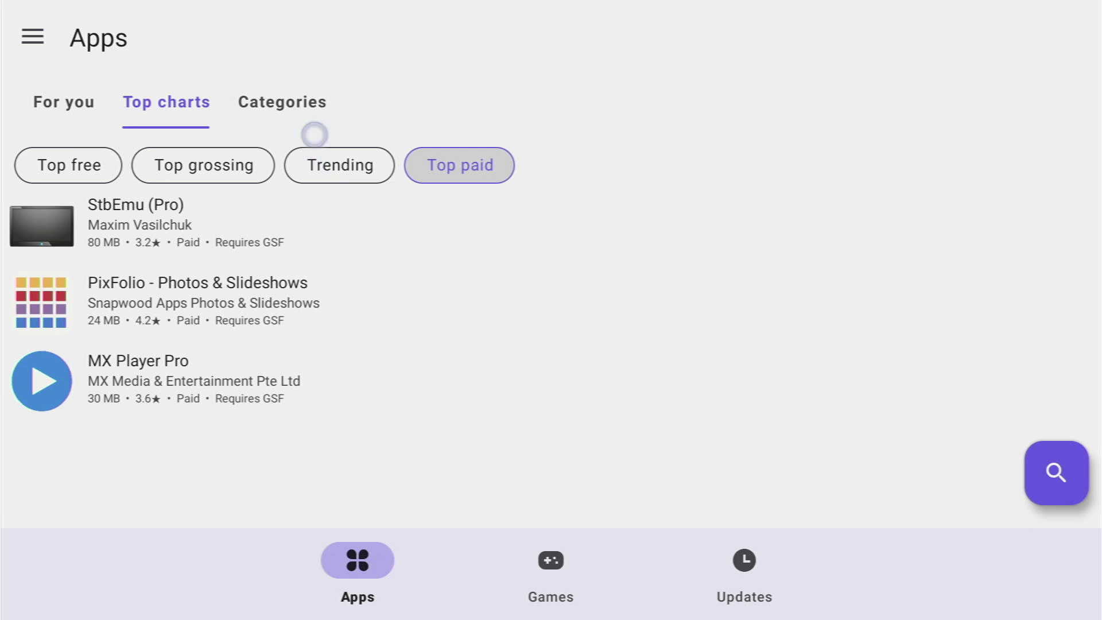
# Browse the app categories and open the Entertainment category
pyautogui.click(312, 117)
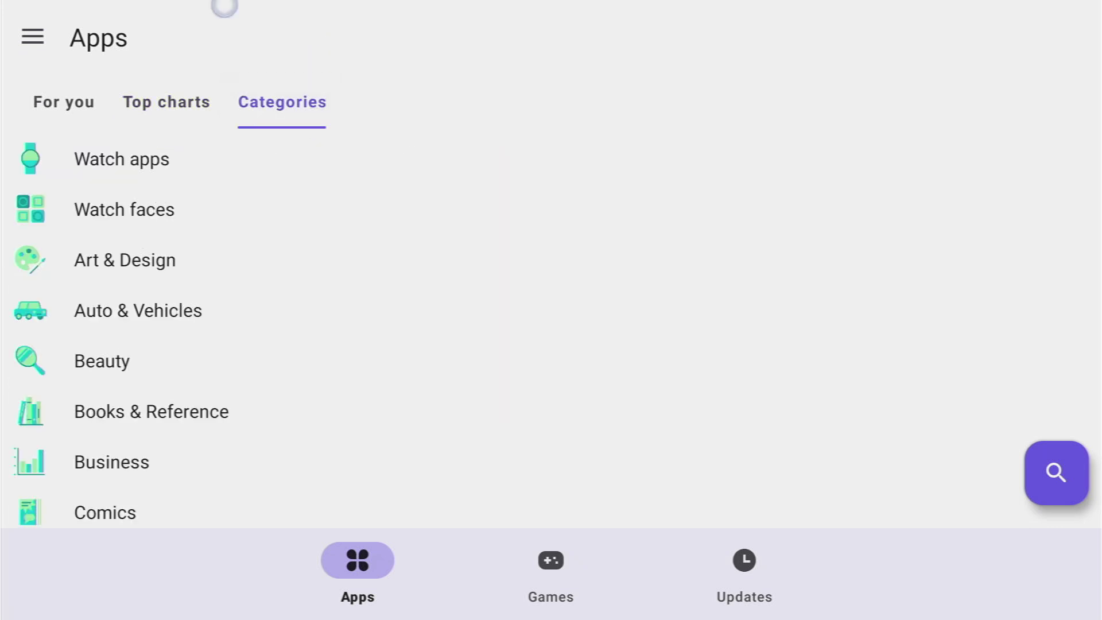
pyautogui.scroll(-3, 225, 7)
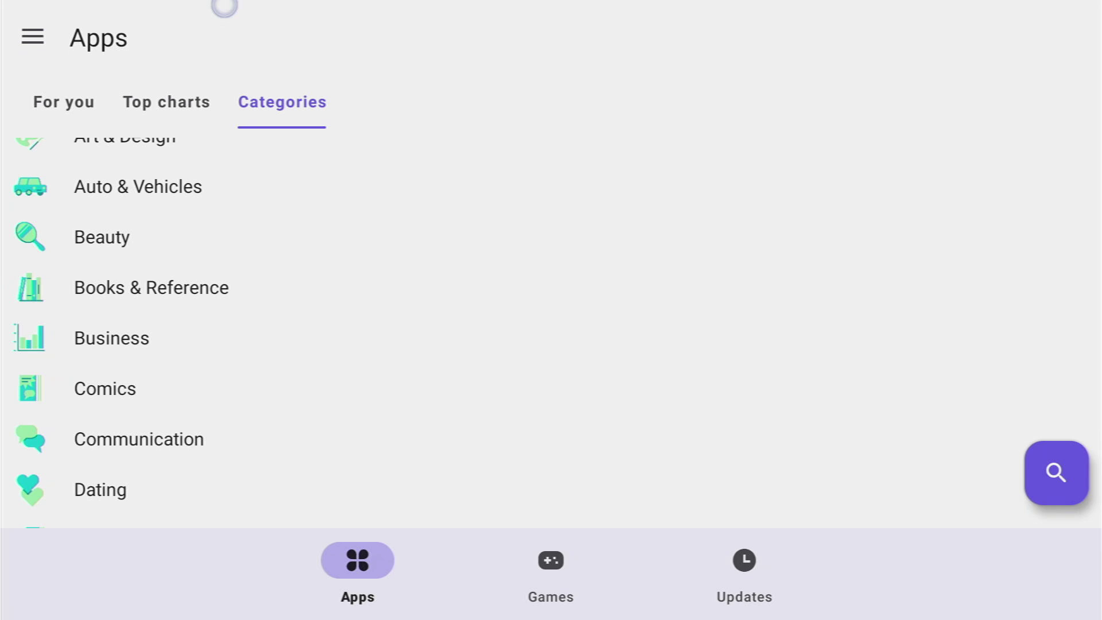
pyautogui.scroll(-4, 224, 7)
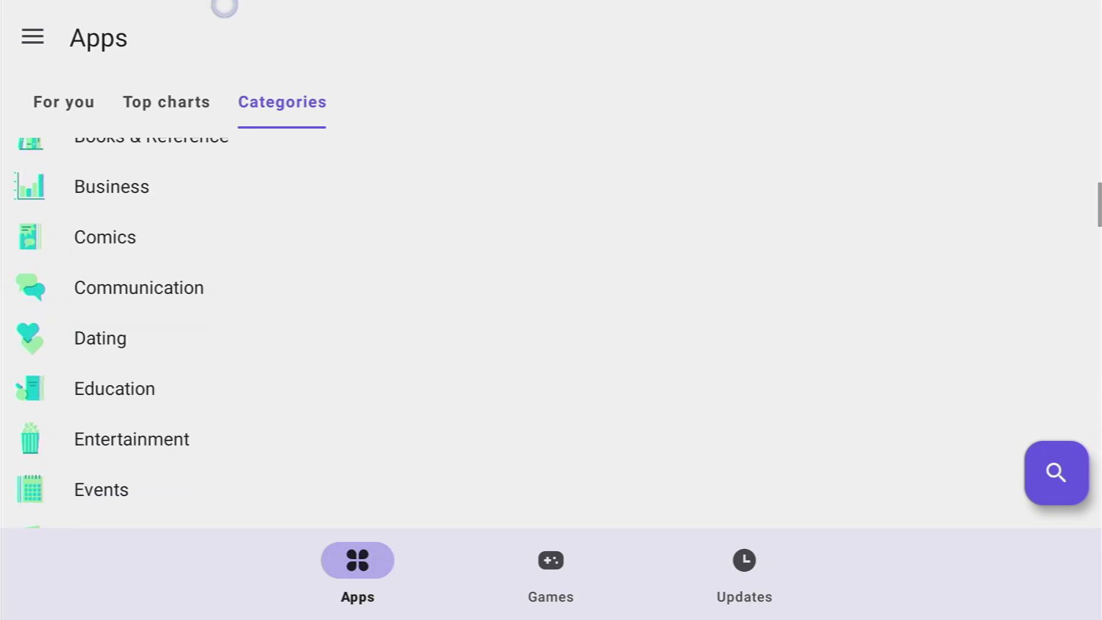
pyautogui.scroll(-2, 225, 7)
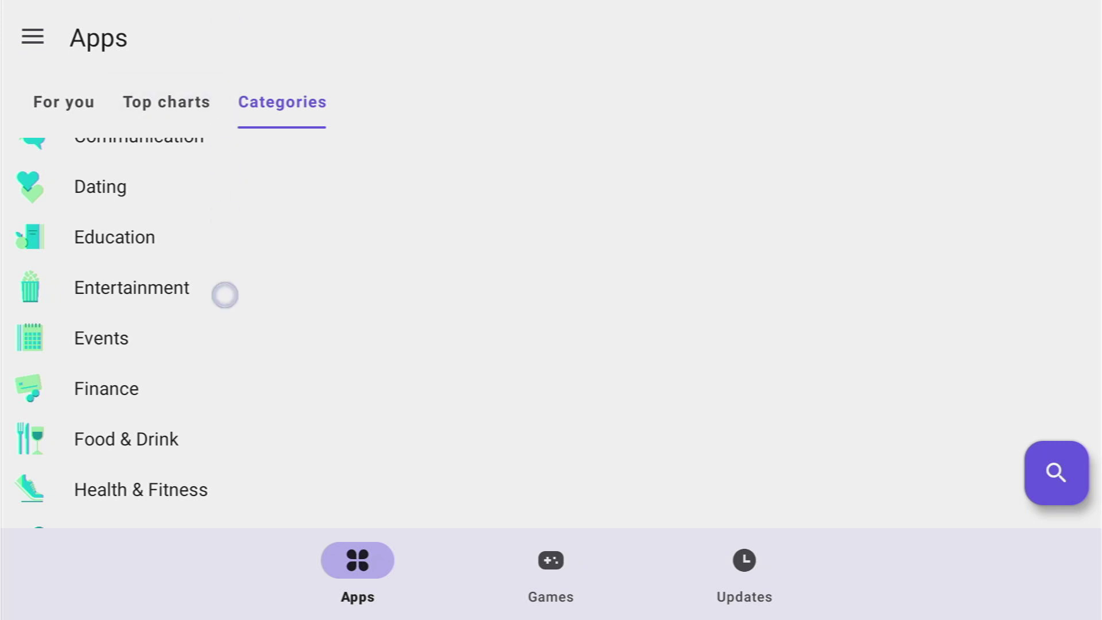
pyautogui.click(224, 308)
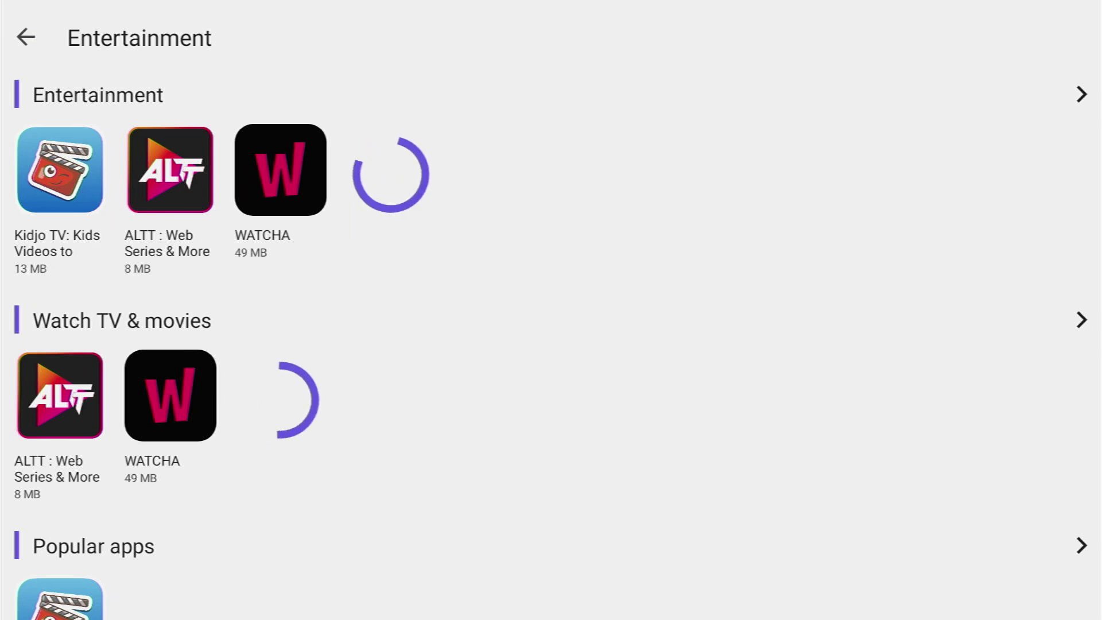
# Leave the Entertainment category and look back through the list of app categories
pyautogui.press('Escape')
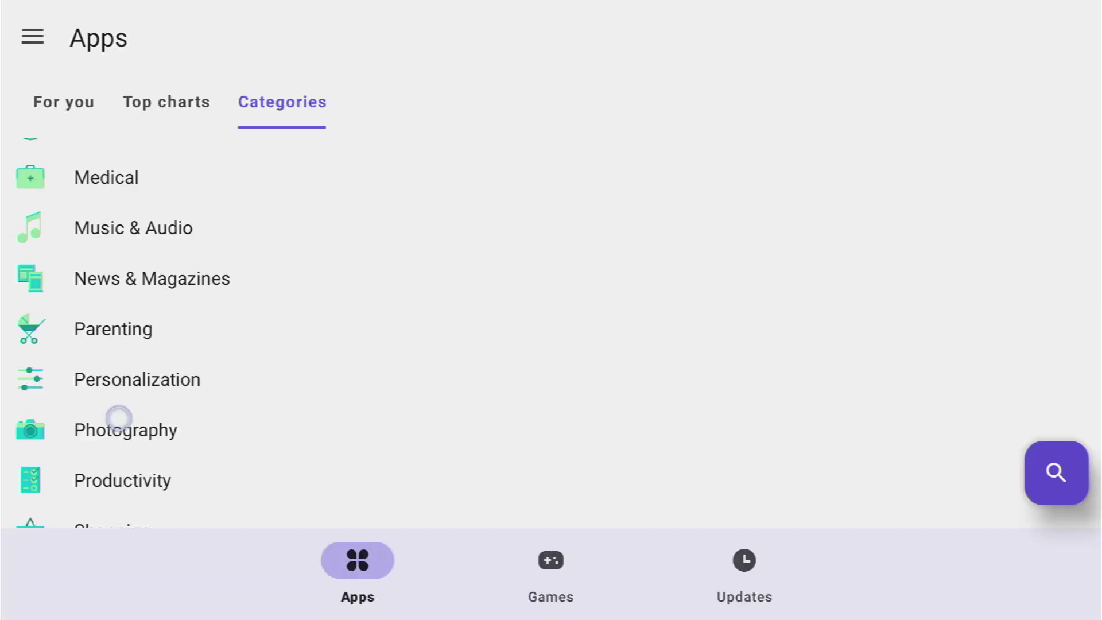
pyautogui.scroll(3, 119, 419)
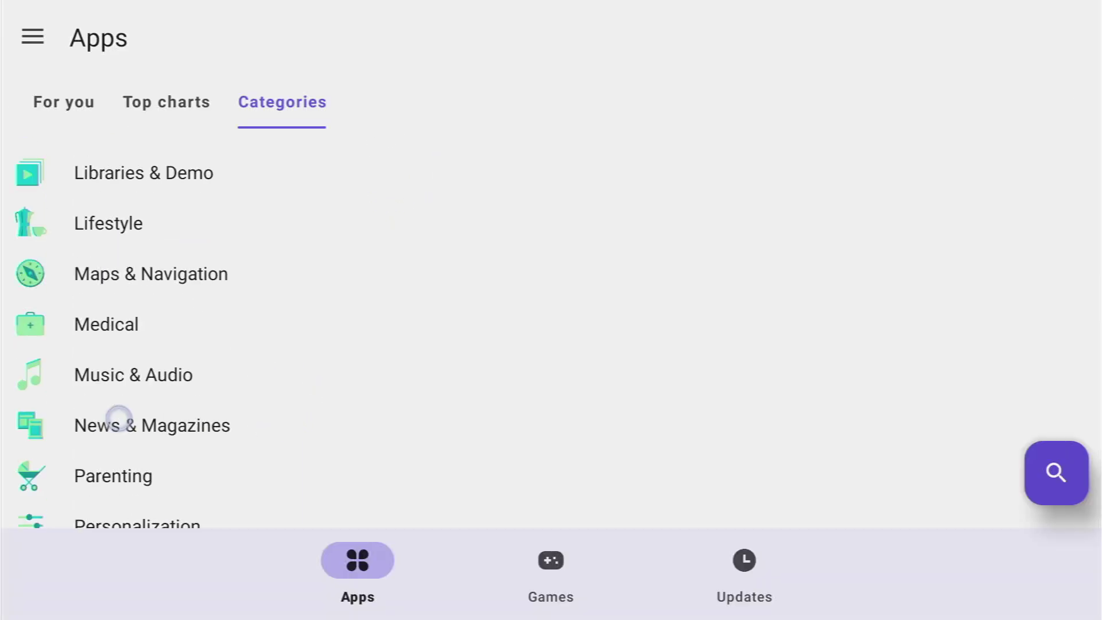
pyautogui.scroll(2, 118, 418)
pyautogui.scroll(6, 118, 419)
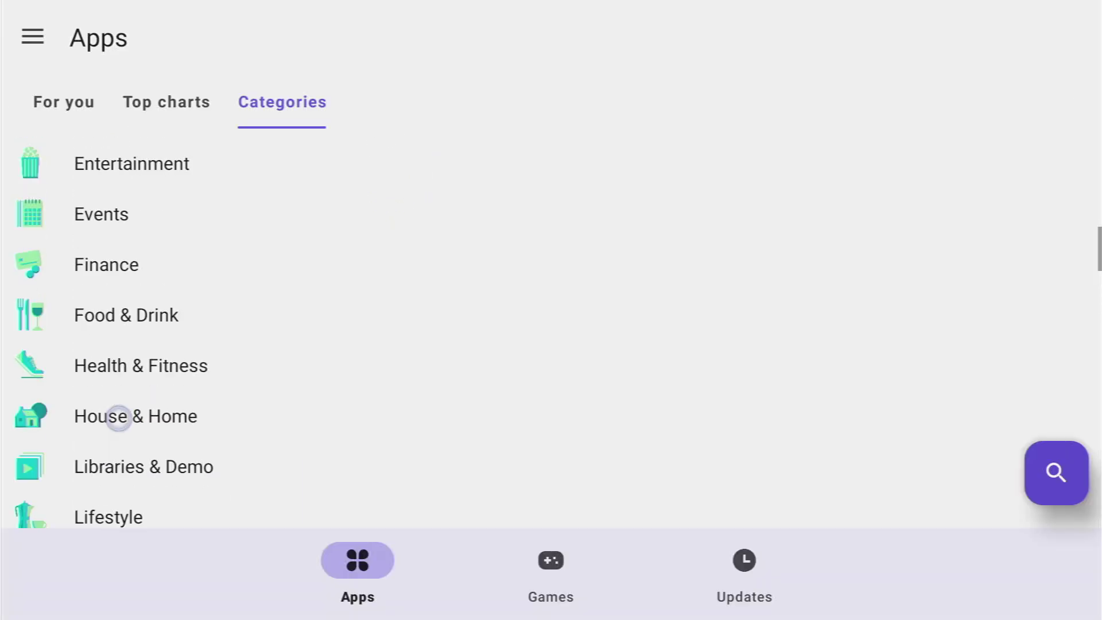
pyautogui.scroll(7, 119, 419)
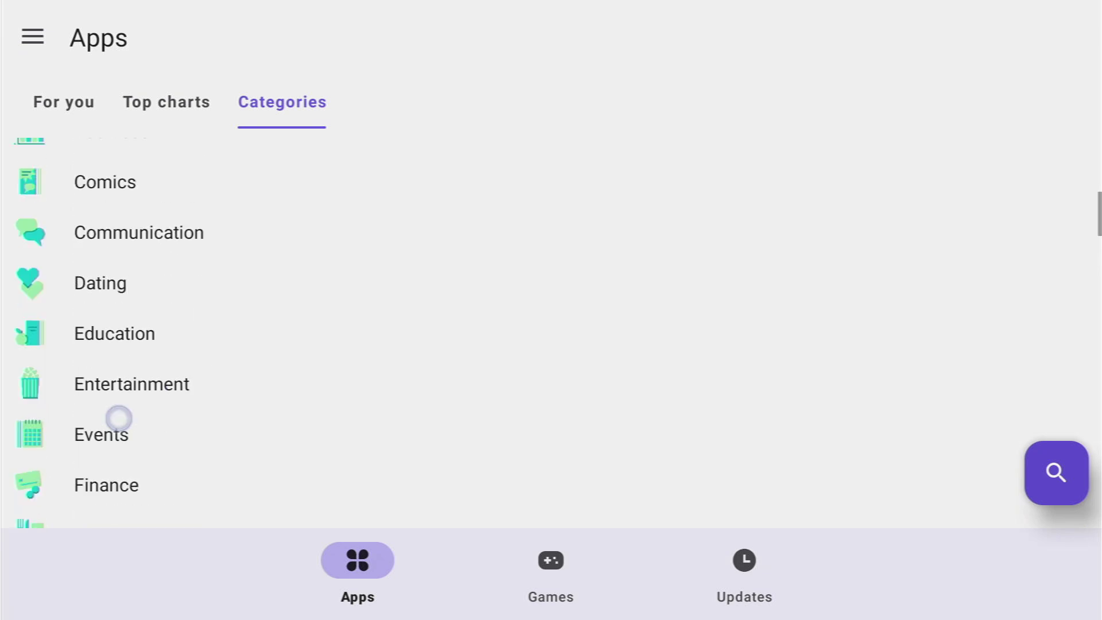
pyautogui.scroll(2, 118, 418)
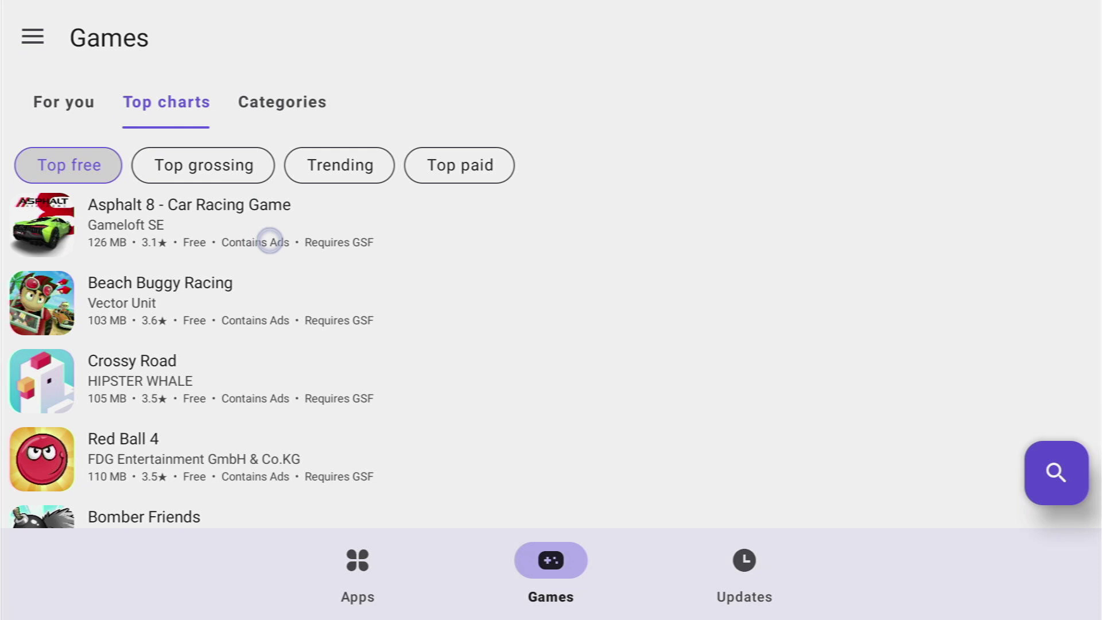
# Look through the Top free chart in the Games section
pyautogui.scroll(-5, 270, 241)
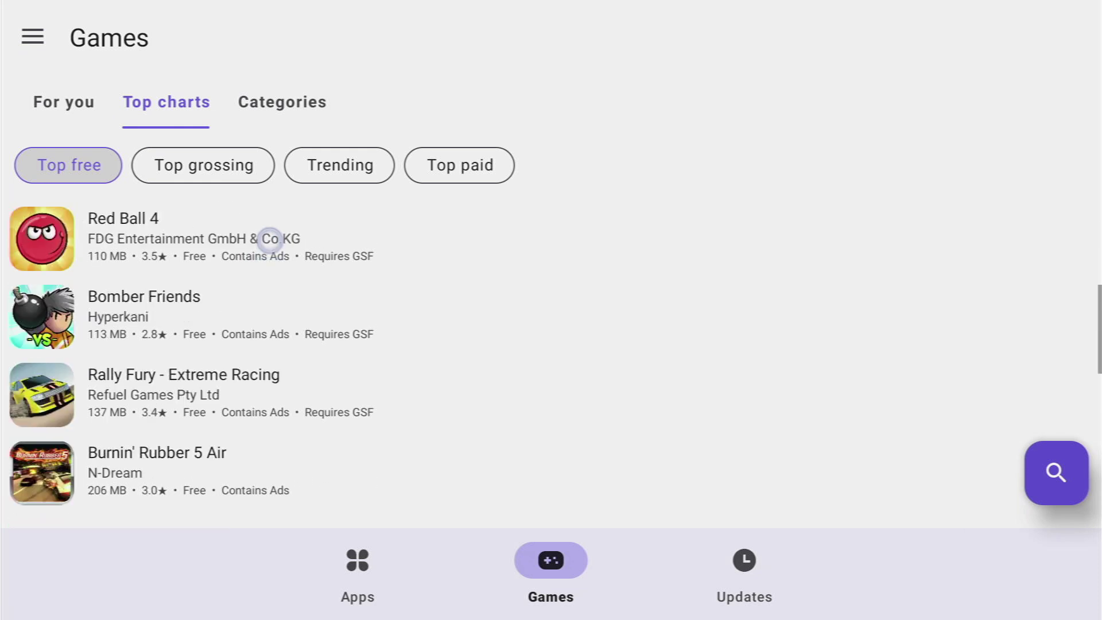
pyautogui.scroll(-1, 270, 240)
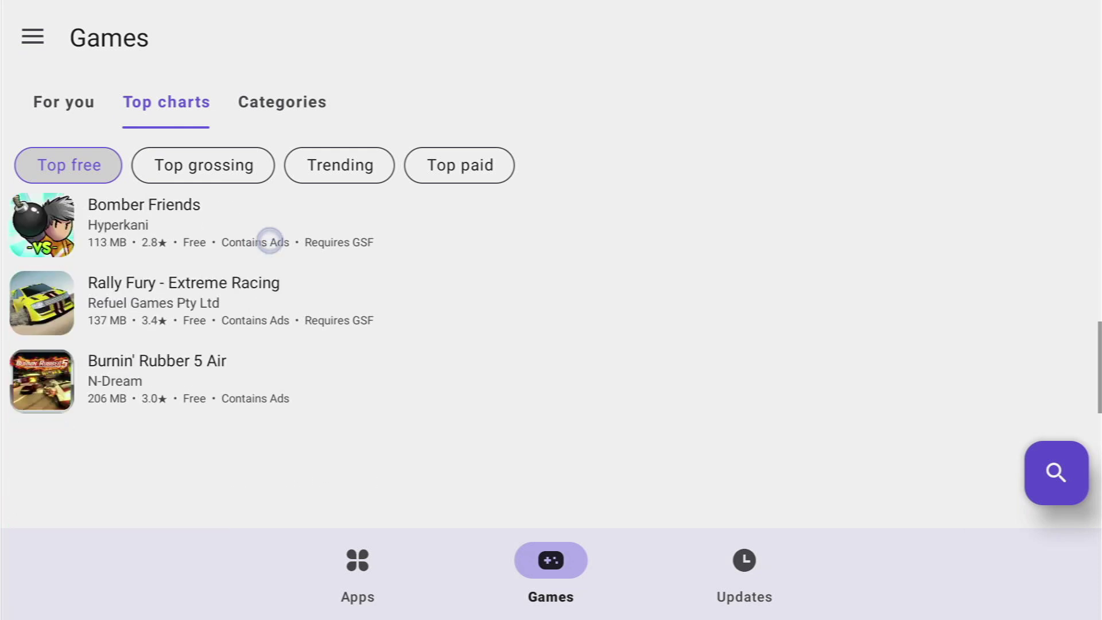
pyautogui.click(268, 108)
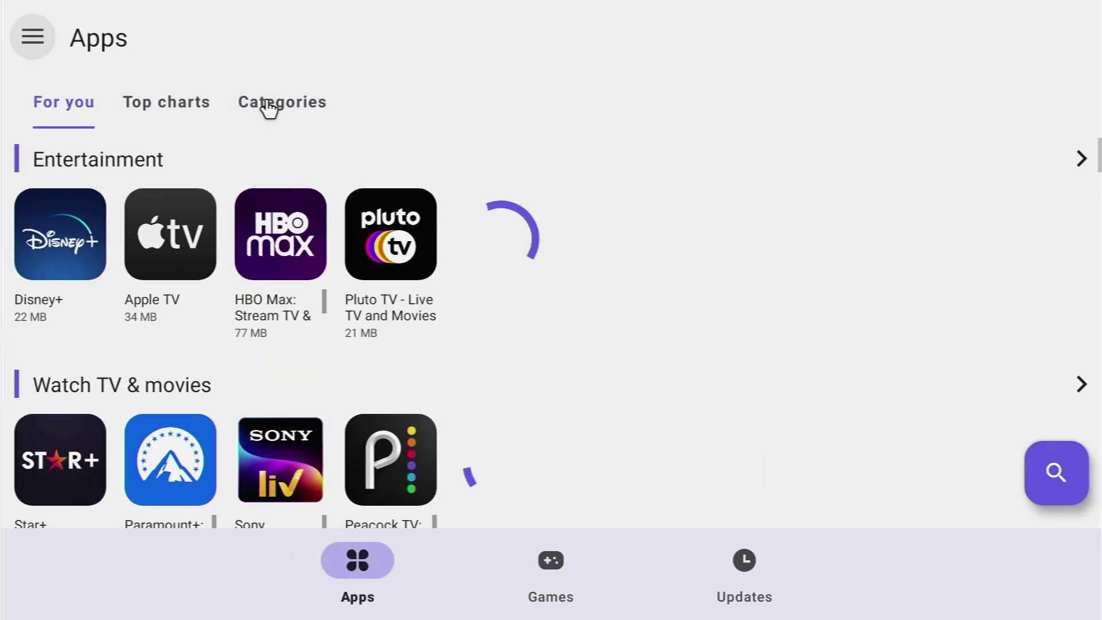
# Browse the recommended app sections on the For you page, down to News & magazines
pyautogui.scroll(-3, 268, 108)
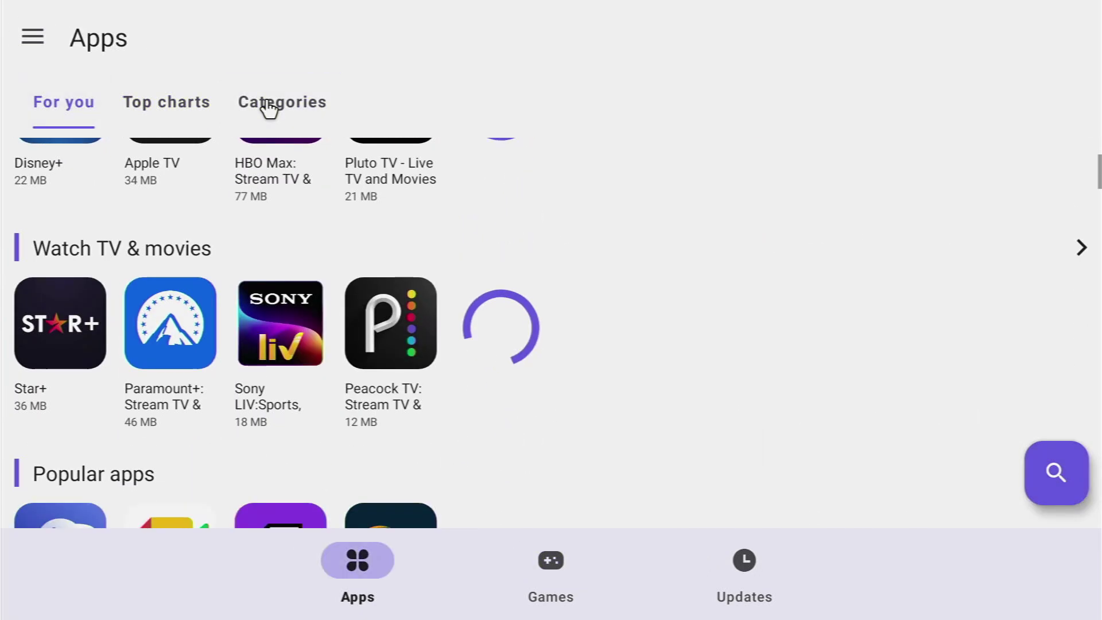
pyautogui.scroll(-10, 268, 108)
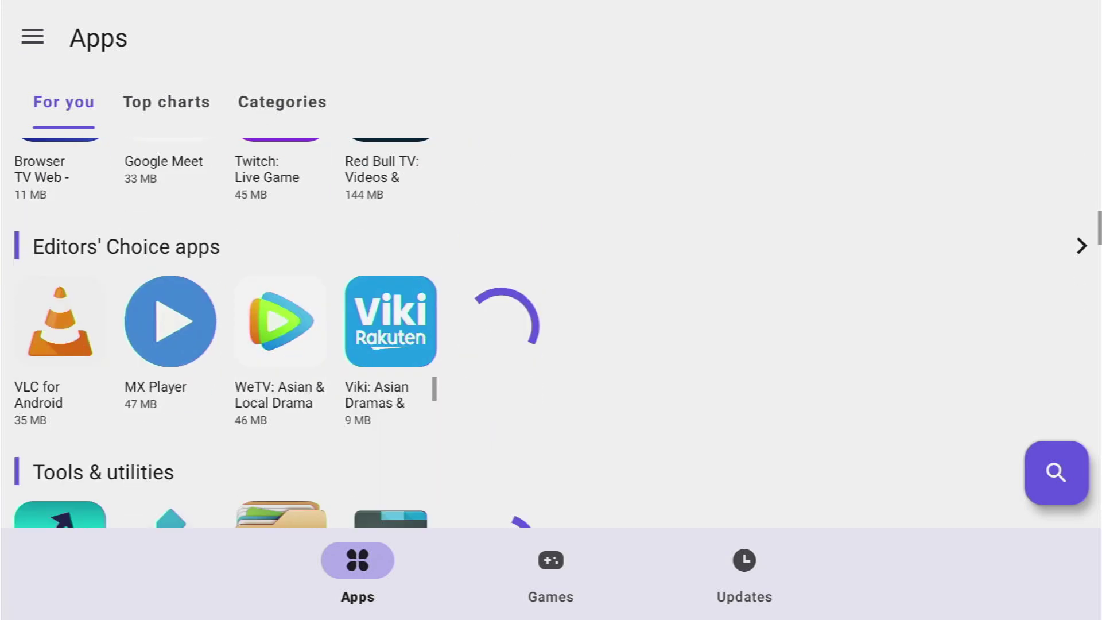
pyautogui.scroll(-8, 552, 333)
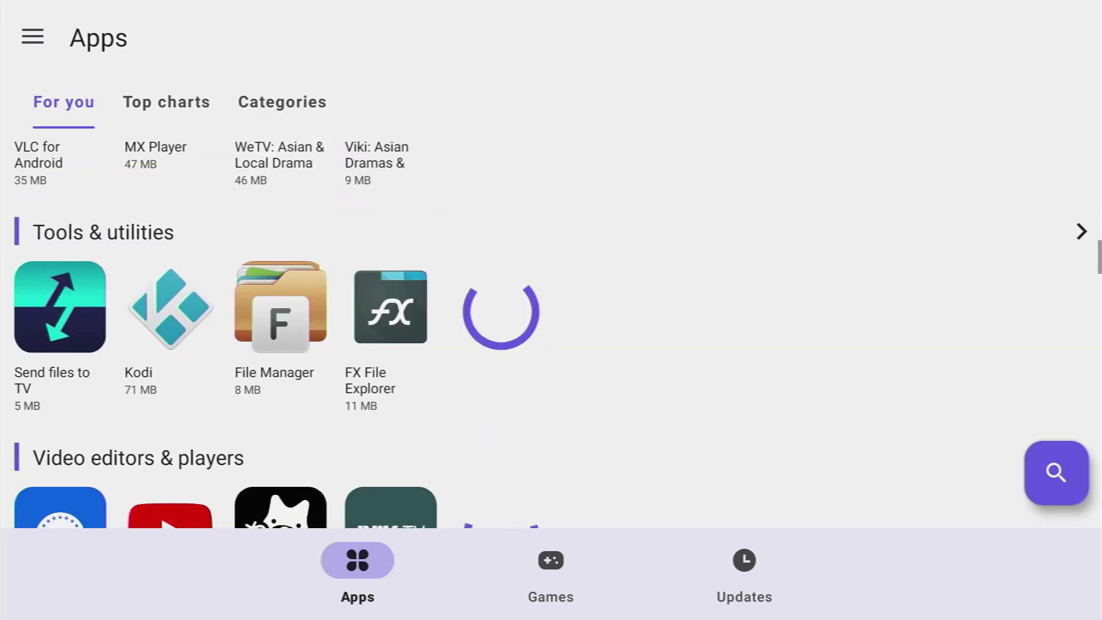
pyautogui.scroll(-4, 551, 333)
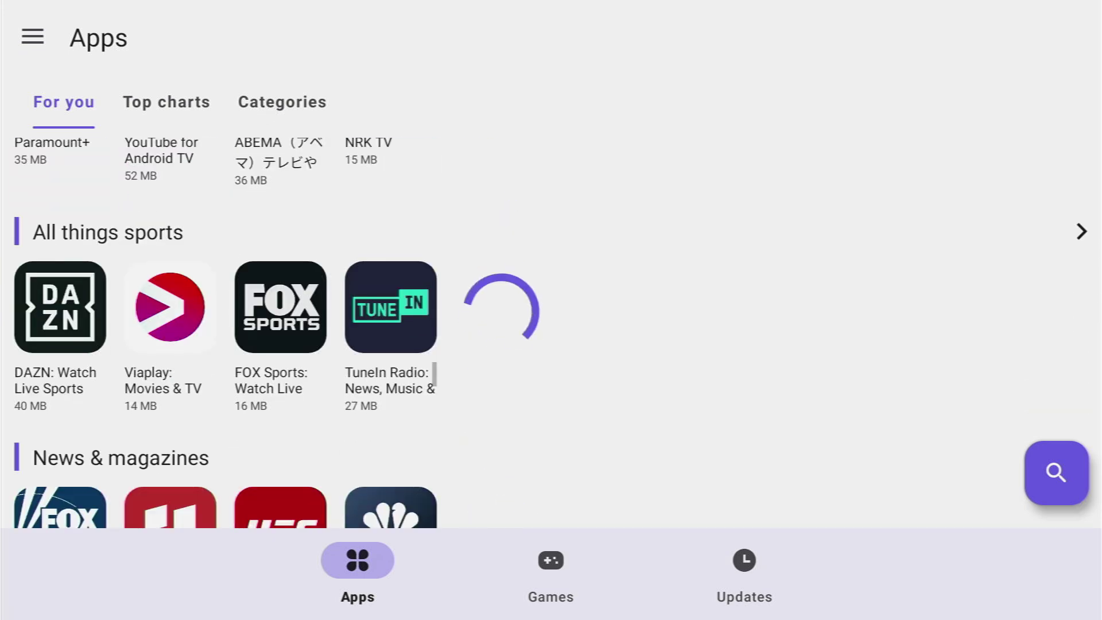
pyautogui.scroll(-4, 551, 333)
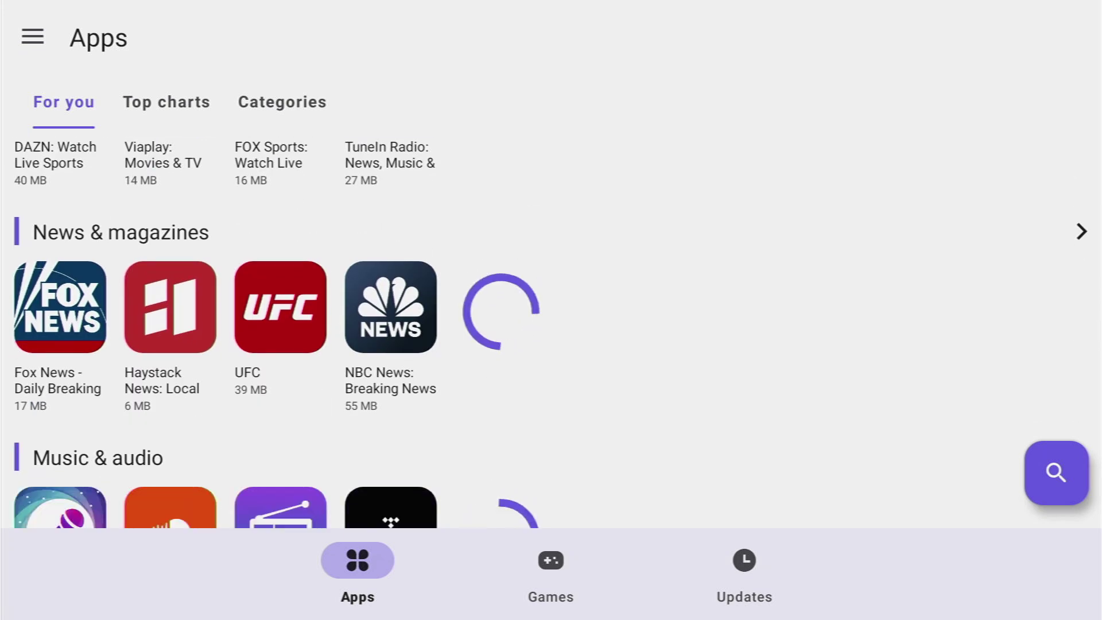
# Browse the remaining recommended sections, and install the UFC app from News & magazines
pyautogui.scroll(-2, 552, 333)
pyautogui.scroll(-2, 552, 333)
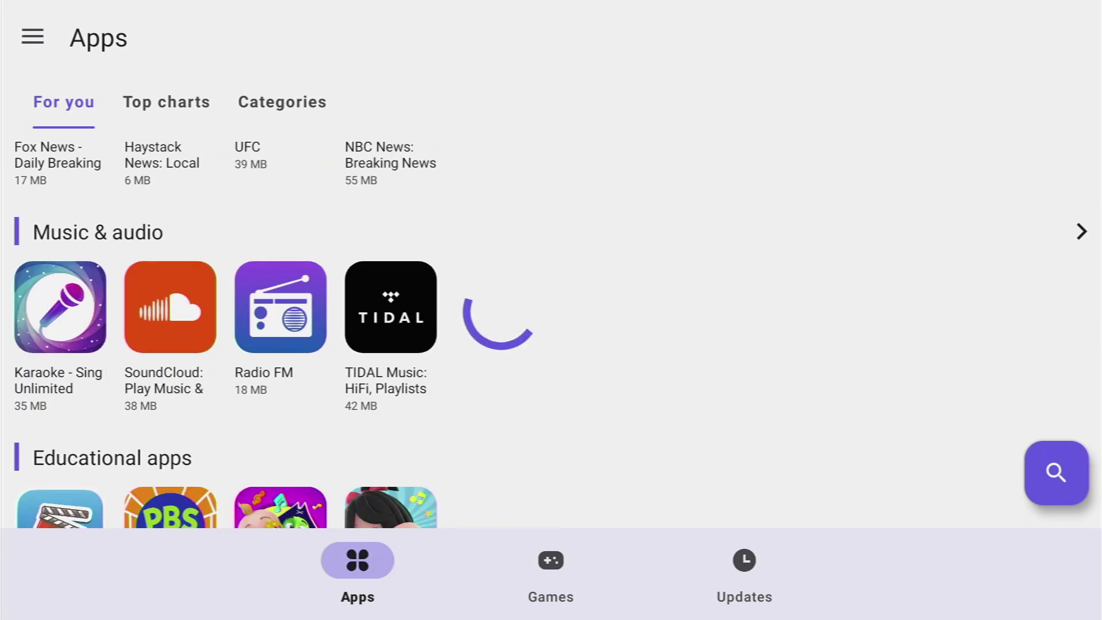
pyautogui.scroll(-3, 551, 333)
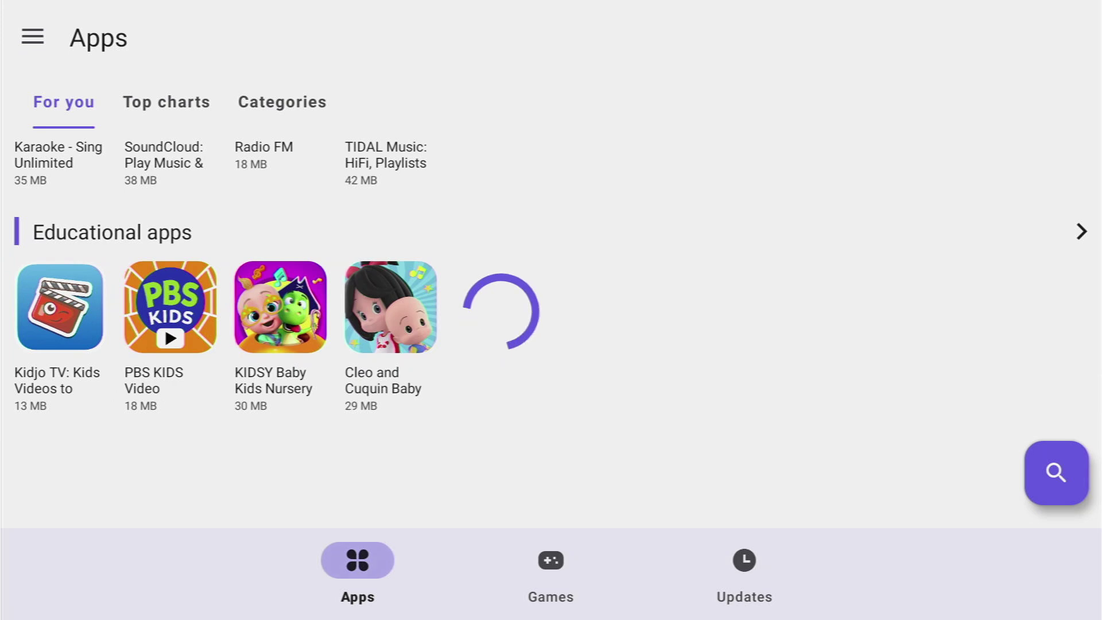
pyautogui.scroll(5, 389, 394)
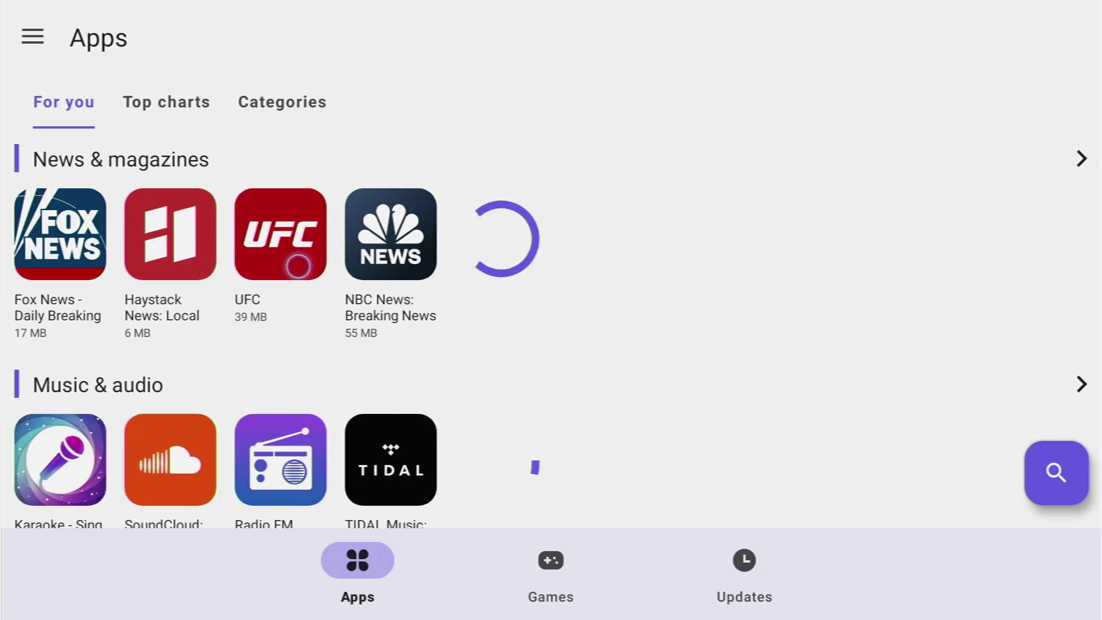
pyautogui.click(298, 266)
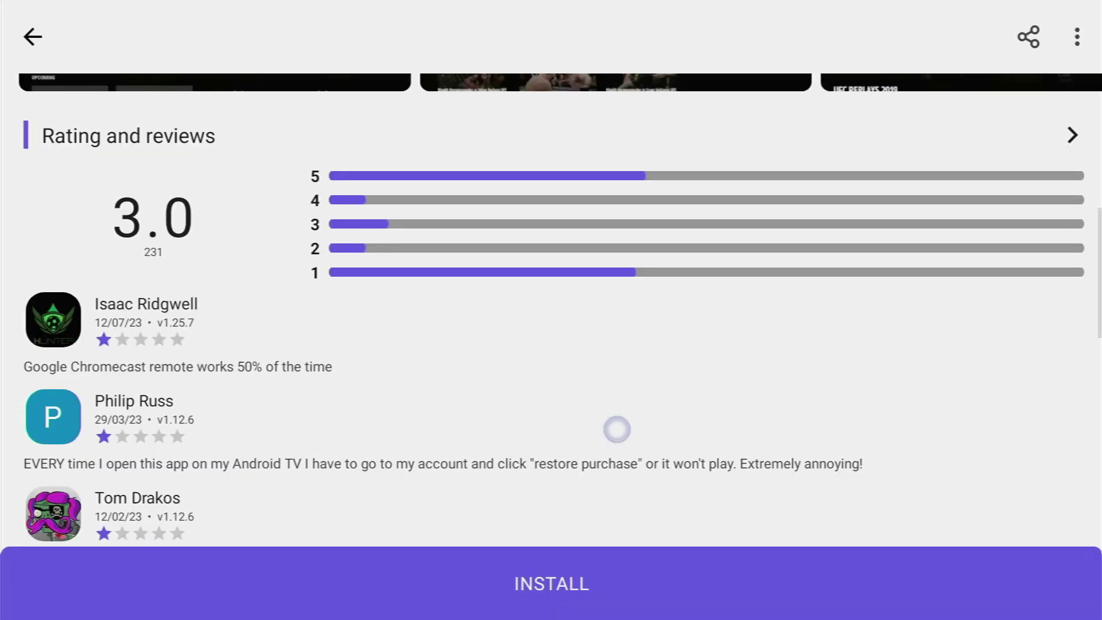
pyautogui.click(616, 572)
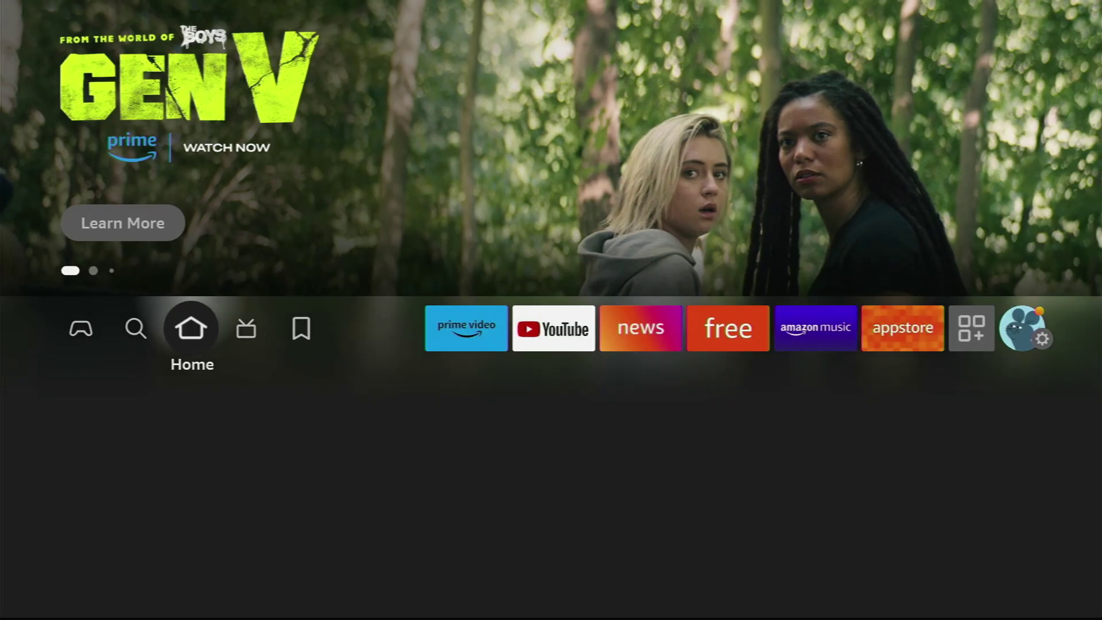
# Open the full Your Apps & Channels list from the Fire TV home screen
pyautogui.press('Right')
pyautogui.press('Right')
pyautogui.press('Right')
pyautogui.press('Right')
pyautogui.press('Right')
pyautogui.press('Right')
pyautogui.press('Right')
pyautogui.press('Right')
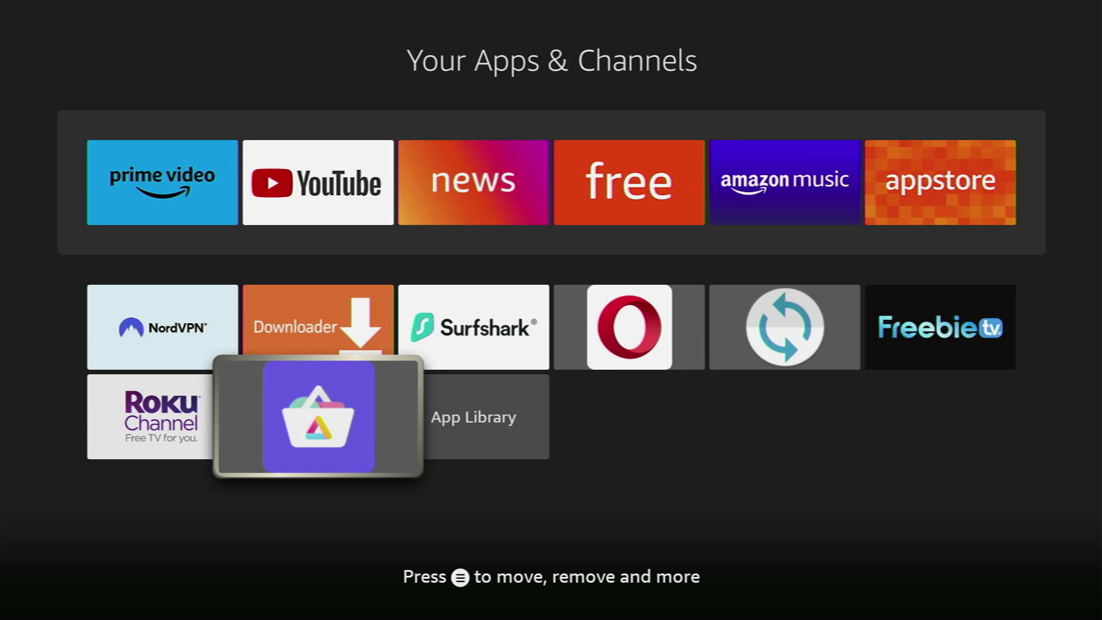
# Launch the Downloader app from the apps and channels list
pyautogui.press('Up')
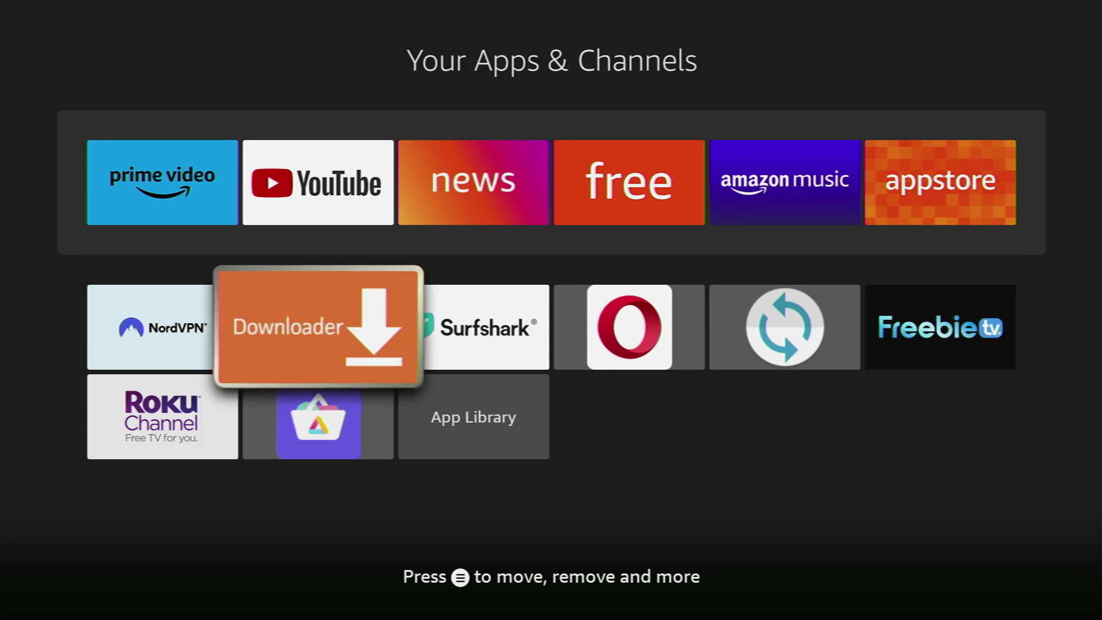
pyautogui.press('Down')
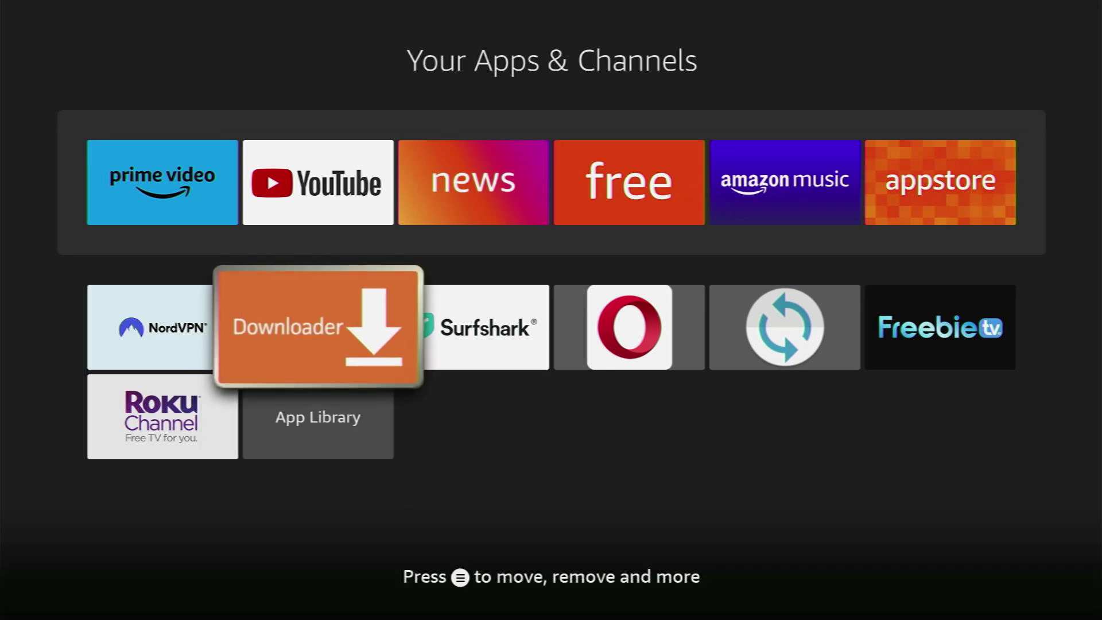
pyautogui.press('Return')
# Enter the code 28907 in Downloader's address field and load its page
pyautogui.press('Up')
pyautogui.press('Right')
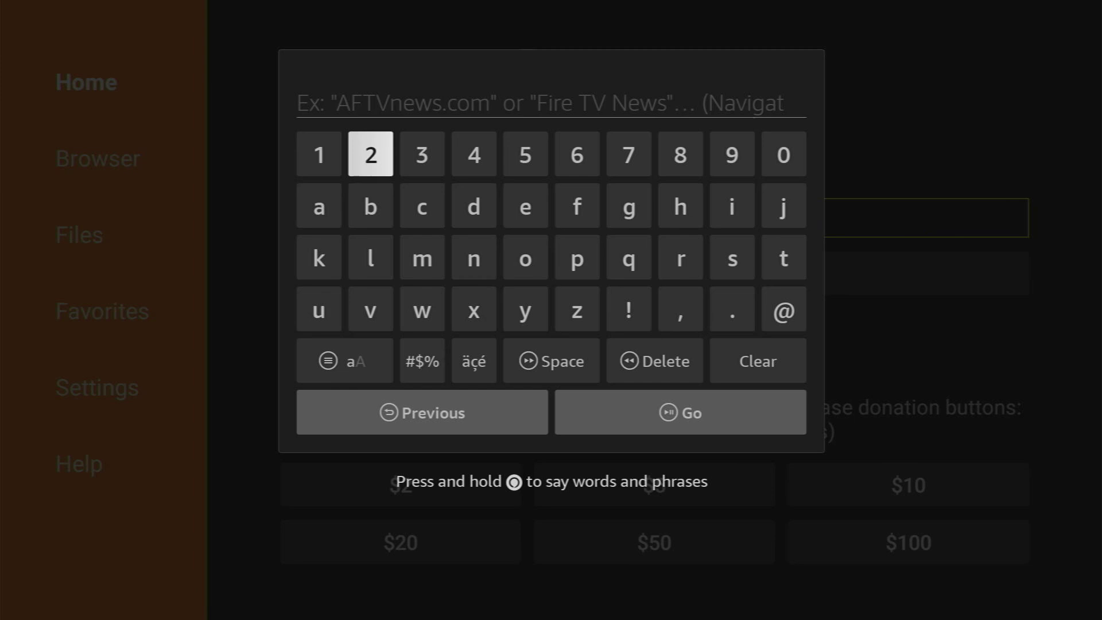
pyautogui.press('Return')
pyautogui.press('Right')
pyautogui.press('Right')
pyautogui.press('Right')
pyautogui.press('Right')
pyautogui.press('Right')
pyautogui.press('Right')
pyautogui.press('Return')
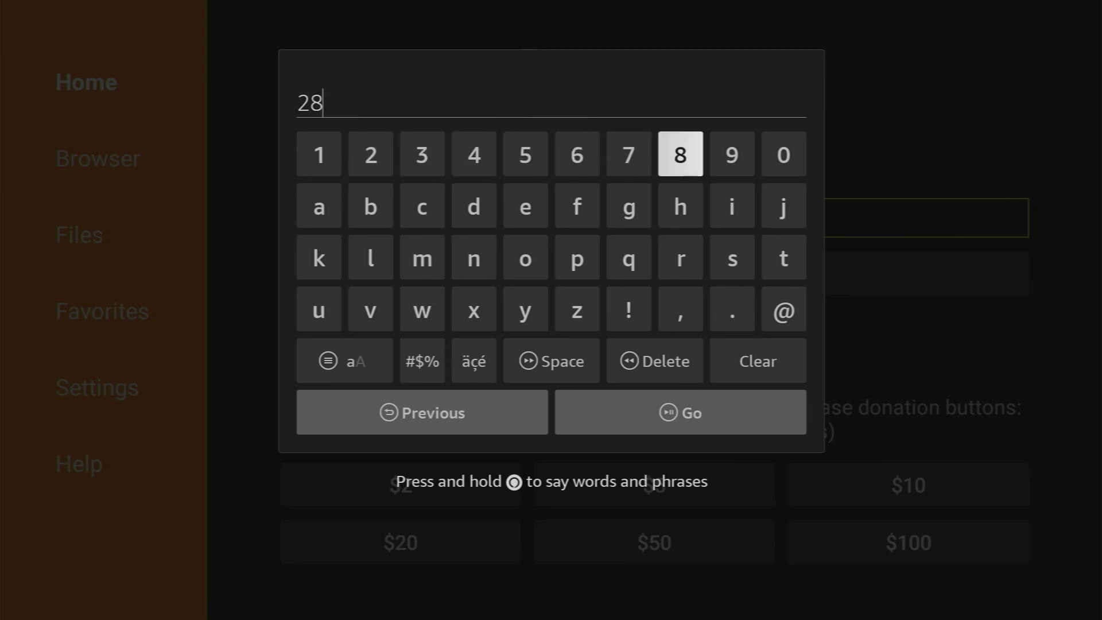
pyautogui.press('Right')
pyautogui.press('Return')
pyautogui.press('Right')
pyautogui.press('Return')
pyautogui.press('Left')
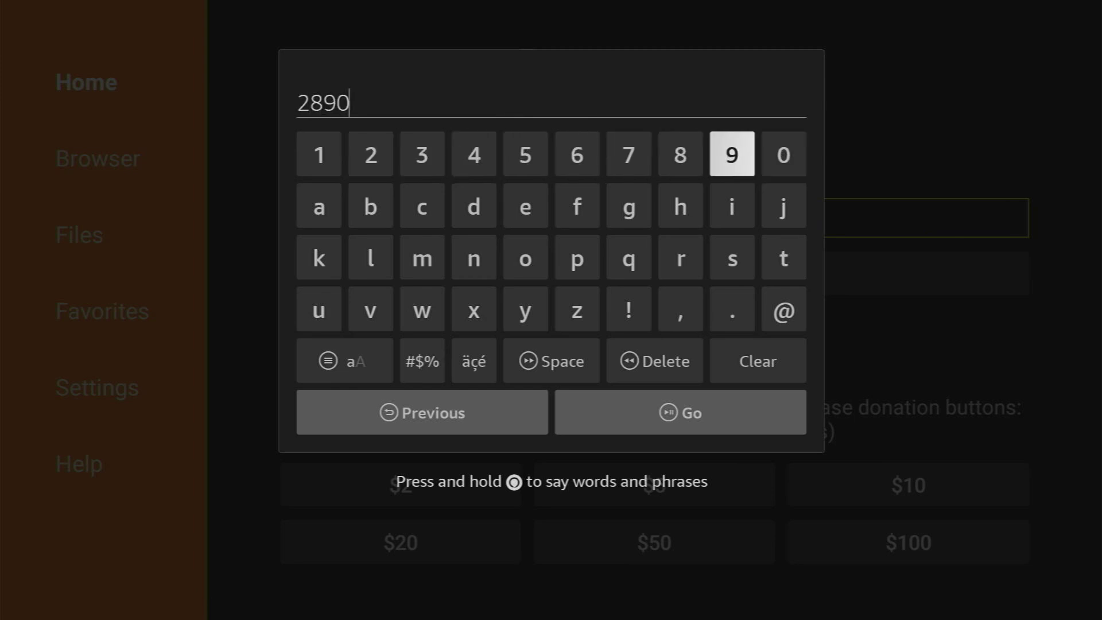
pyautogui.press('Left')
pyautogui.press('Left')
pyautogui.press('Return')
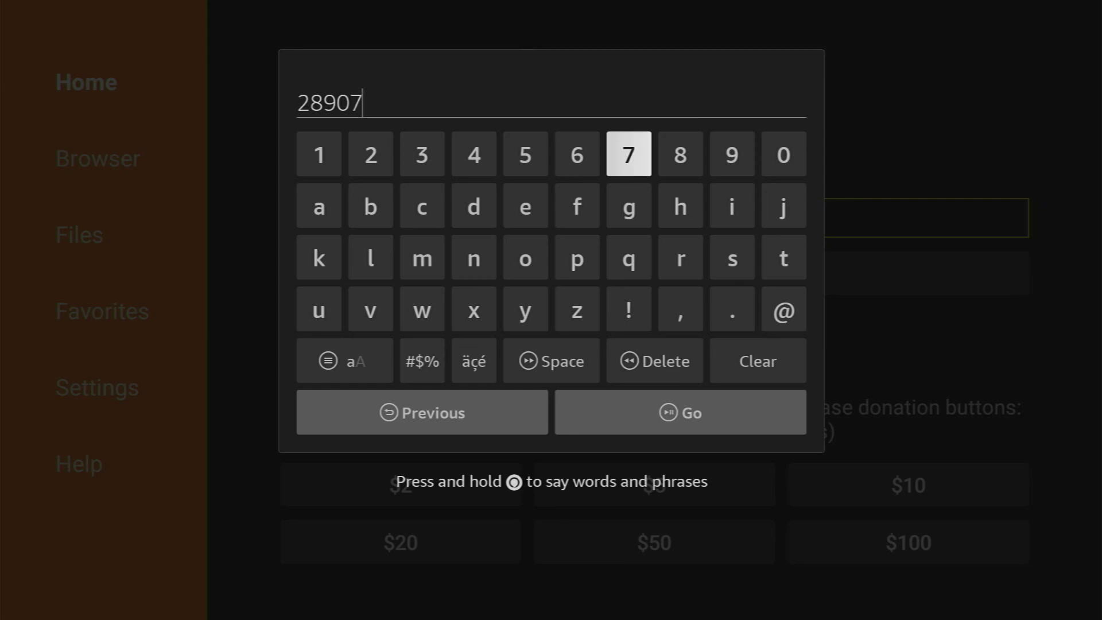
pyautogui.press('Down')
pyautogui.press('Down')
pyautogui.press('Down')
pyautogui.press('Down')
pyautogui.press('Down')
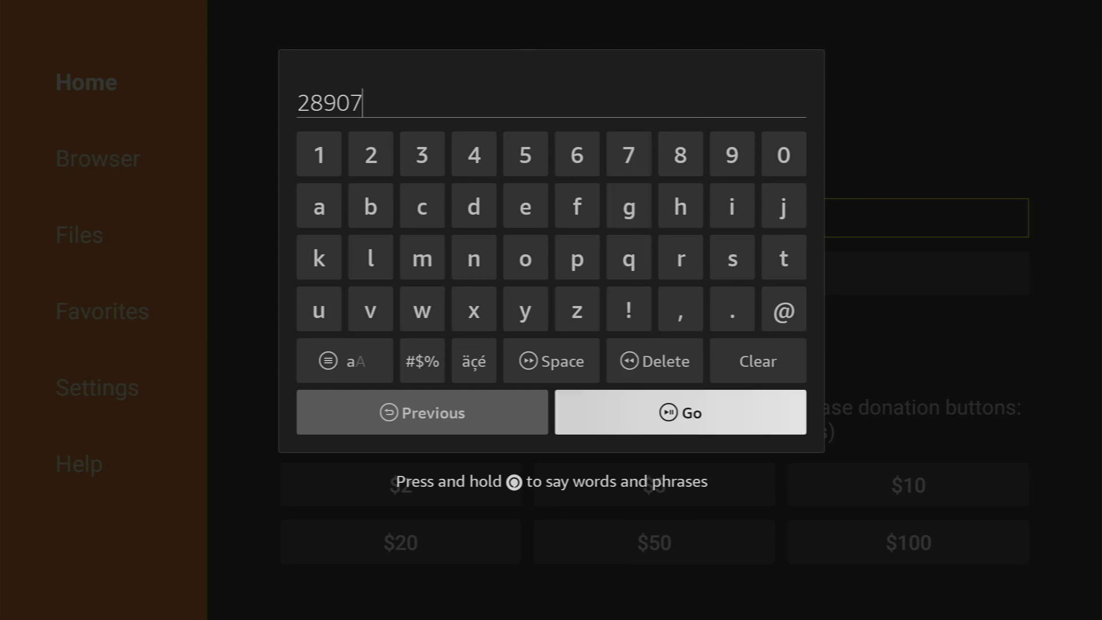
pyautogui.press('Return')
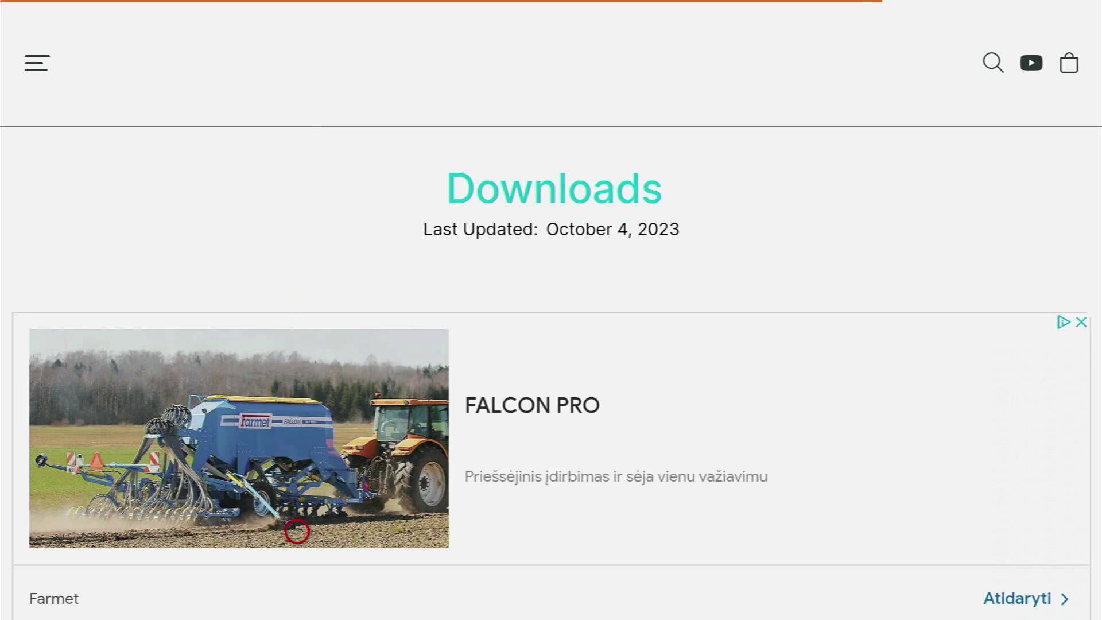
# Open the Aurora Store page from the Downloads site and download the app file
pyautogui.scroll(-10, 296, 596)
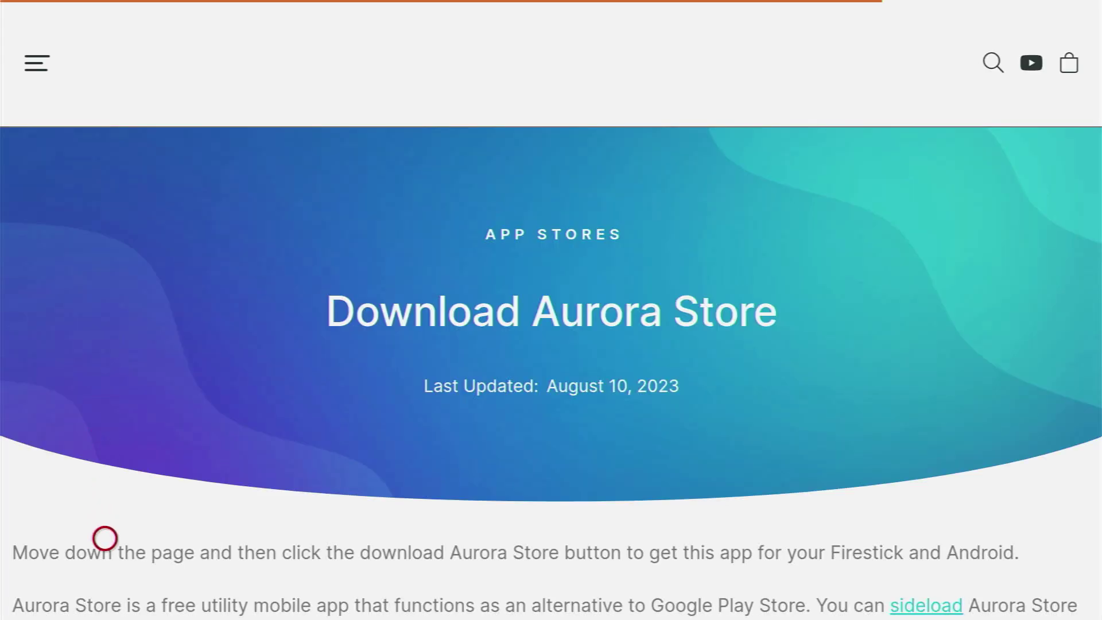
pyautogui.scroll(-10, 286, 234)
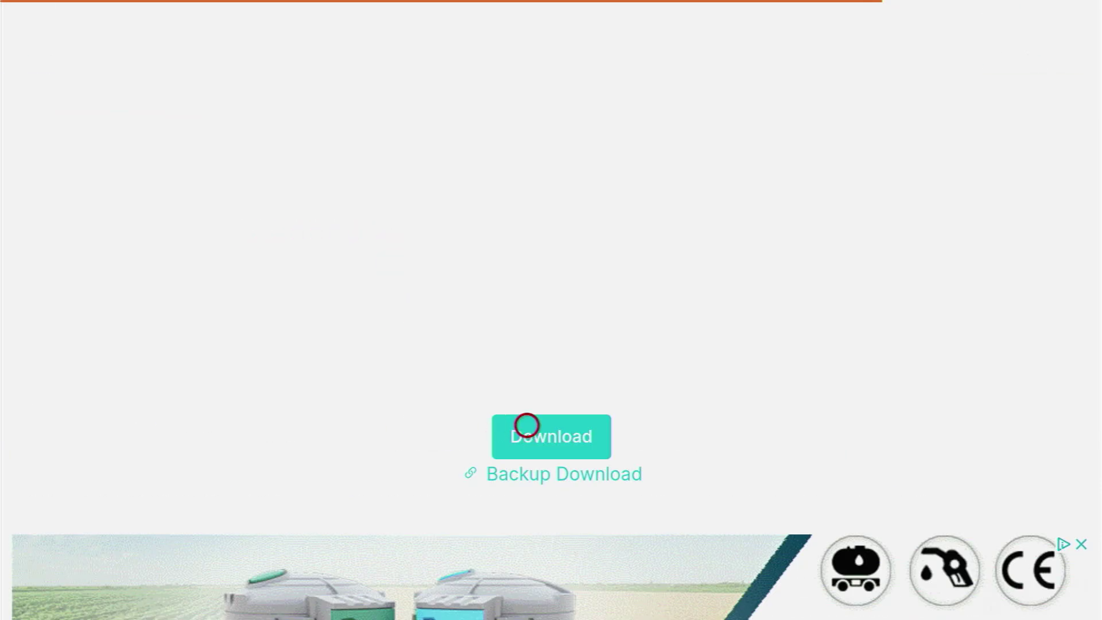
pyautogui.click(524, 425)
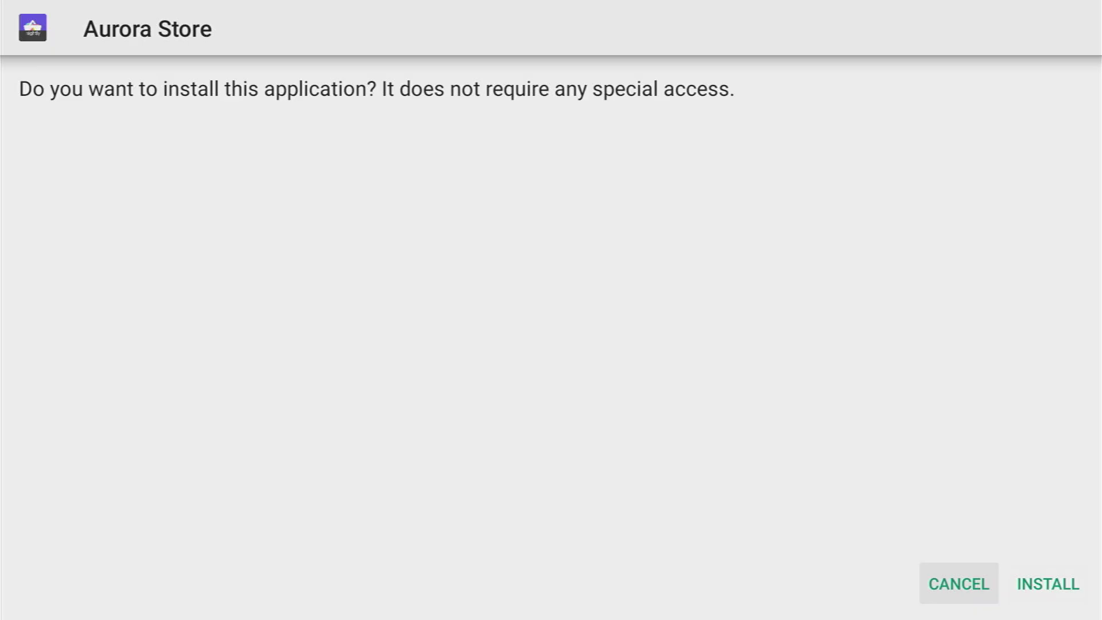
# Install Aurora Store and close the installer without opening the app
pyautogui.press('Right')
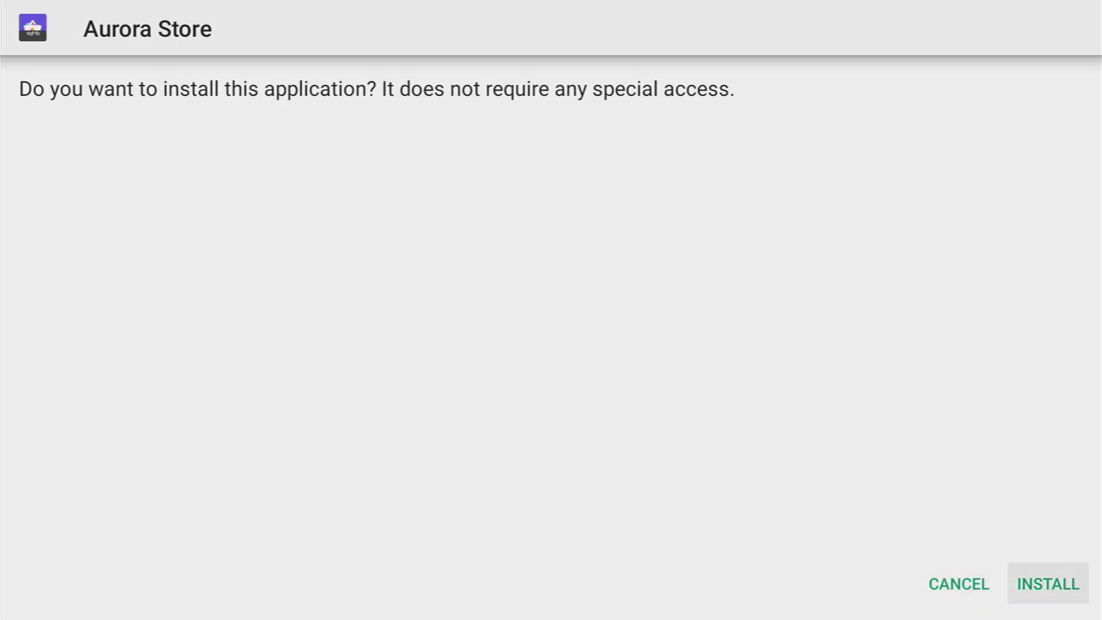
pyautogui.press('Return')
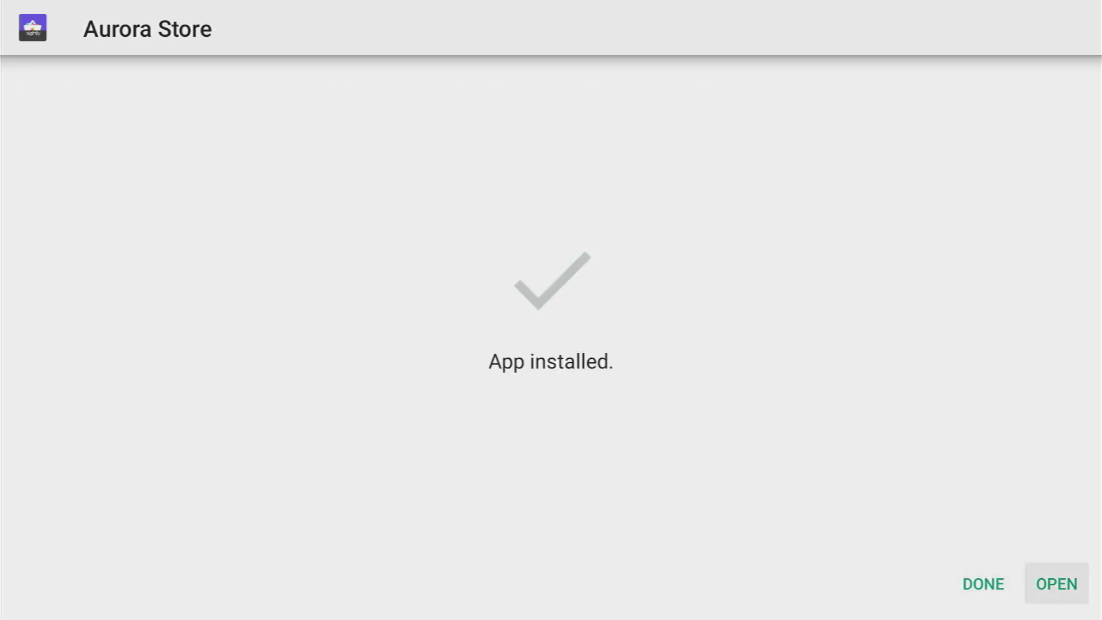
pyautogui.press('Left')
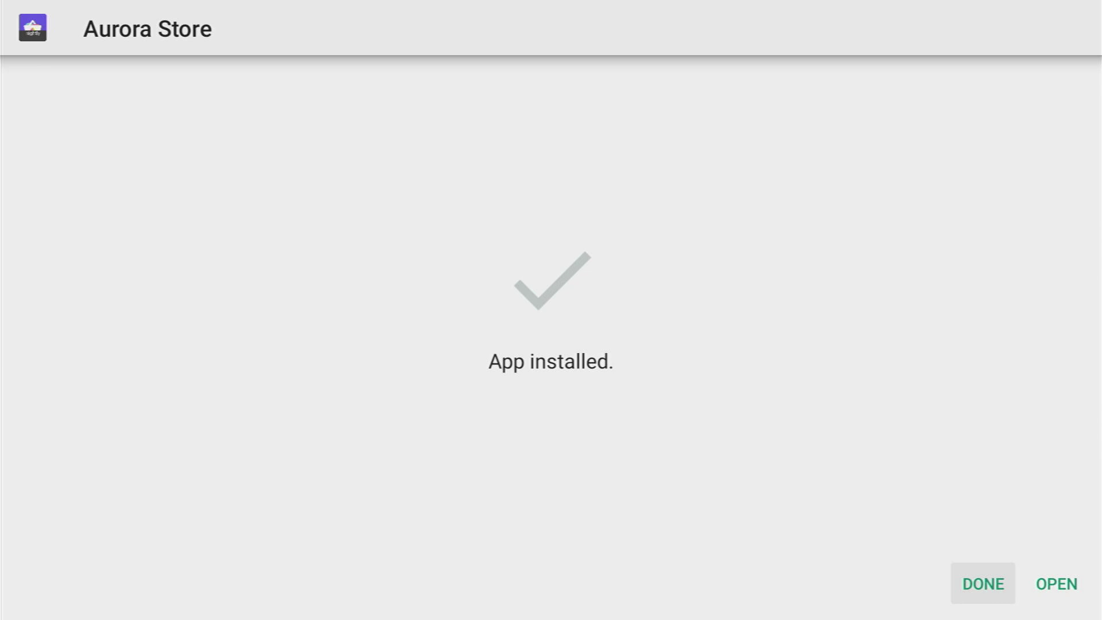
pyautogui.press('Return')
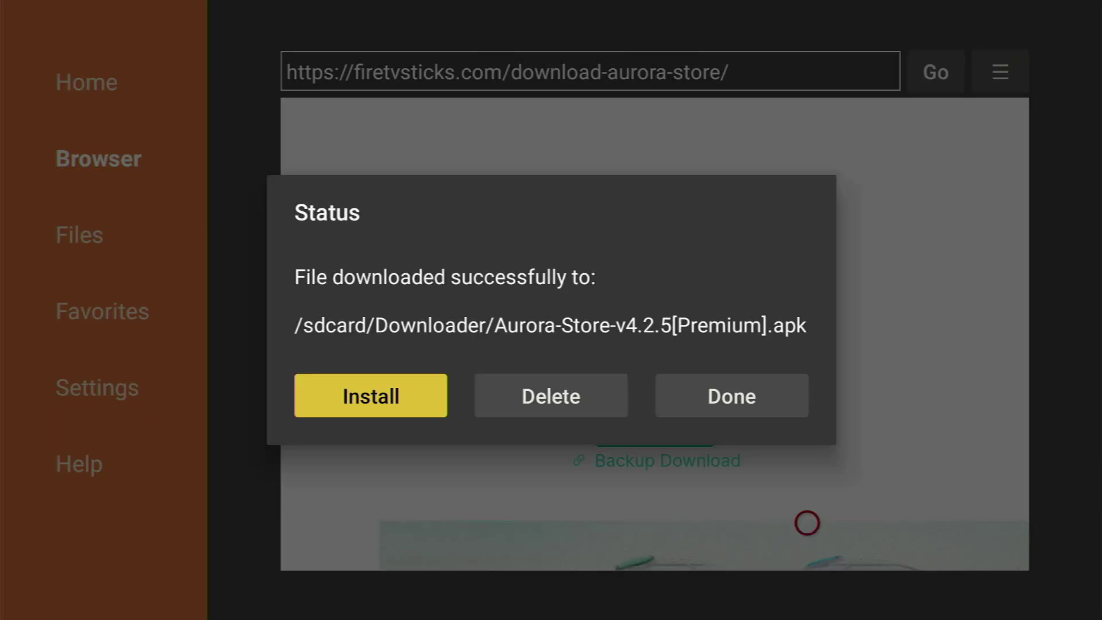
# Delete the downloaded Aurora Store APK file from Downloader's storage
pyautogui.press('Right')
pyautogui.press('Return')
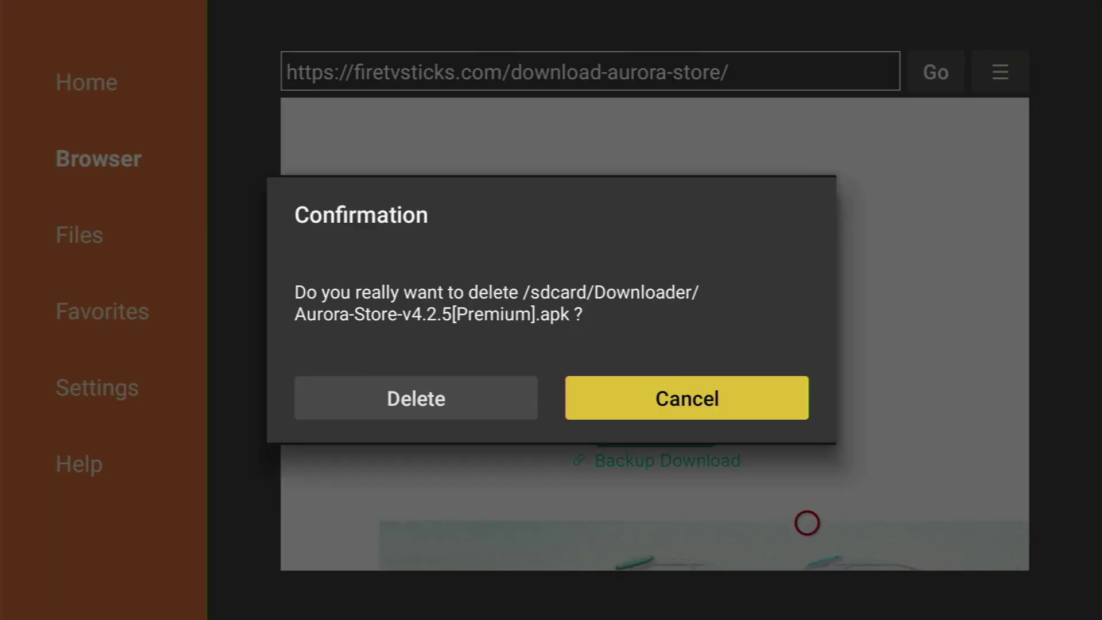
pyautogui.press('Left')
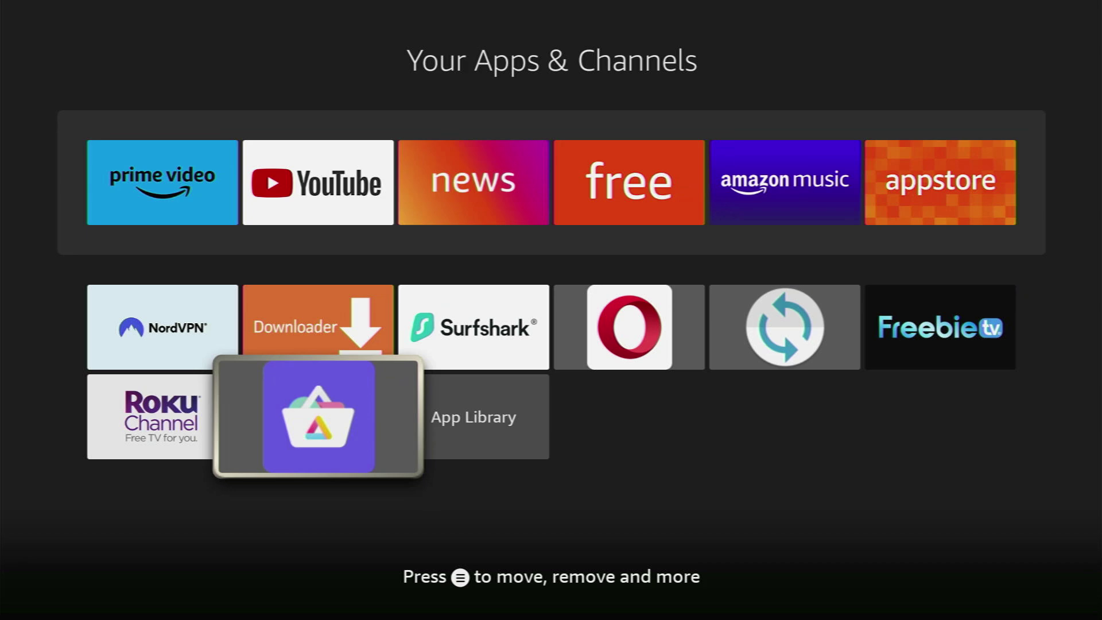
# Launch Mouse Toggle for Fire TV from the apps list and check its mouse service settings
pyautogui.press('Up')
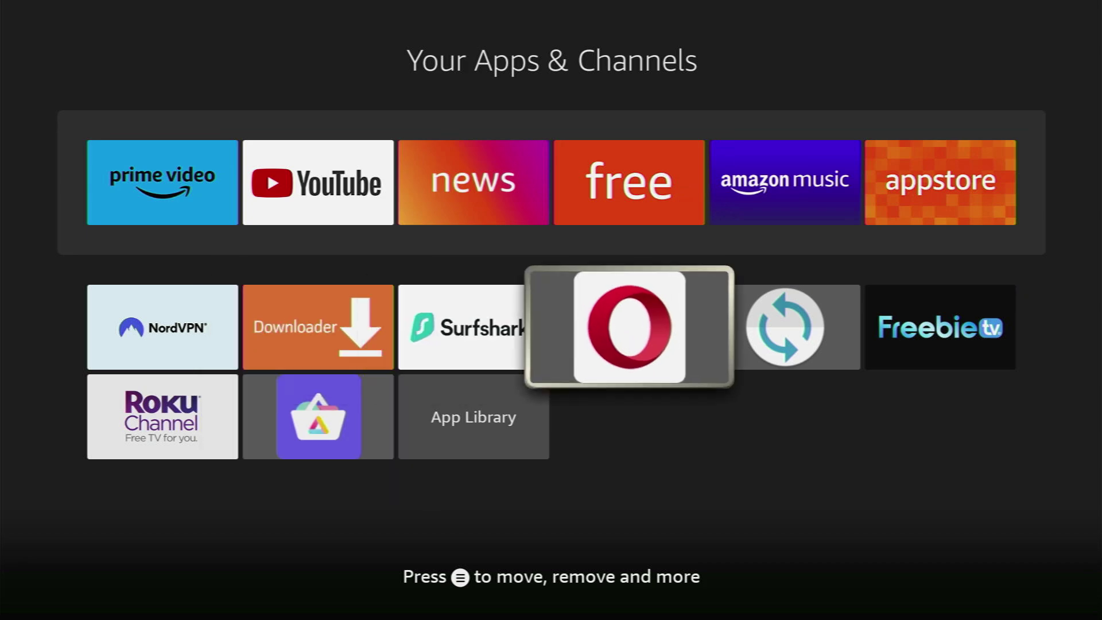
pyautogui.press('Right')
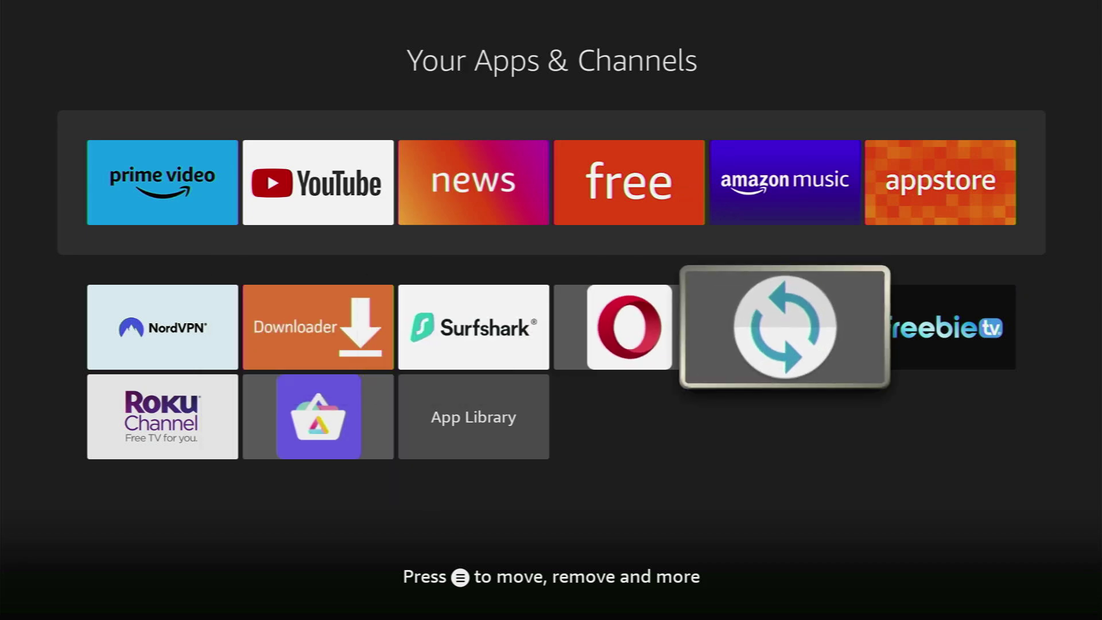
pyautogui.press('Return')
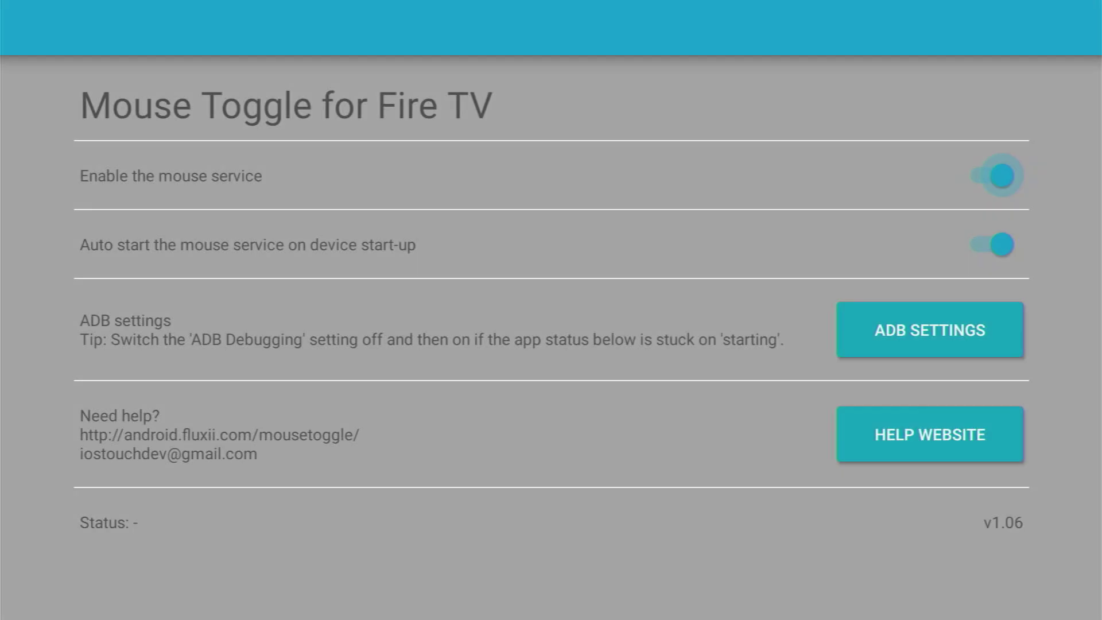
pyautogui.press('Down')
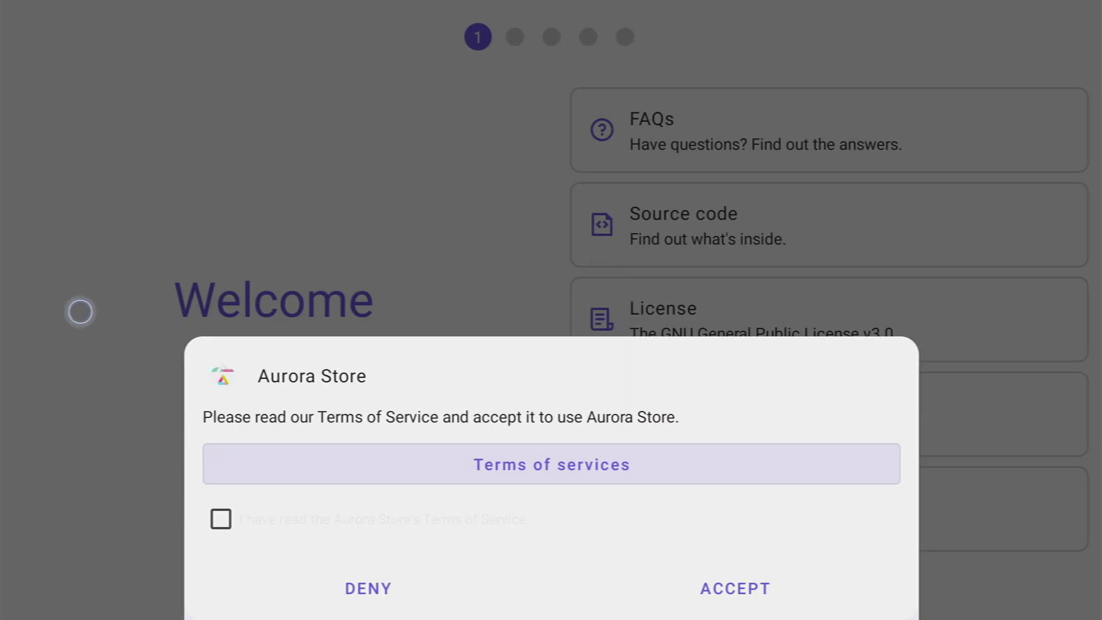
# Accept Aurora Store's Terms of Service and continue through the setup pages, keeping the System theme
pyautogui.click(221, 519)
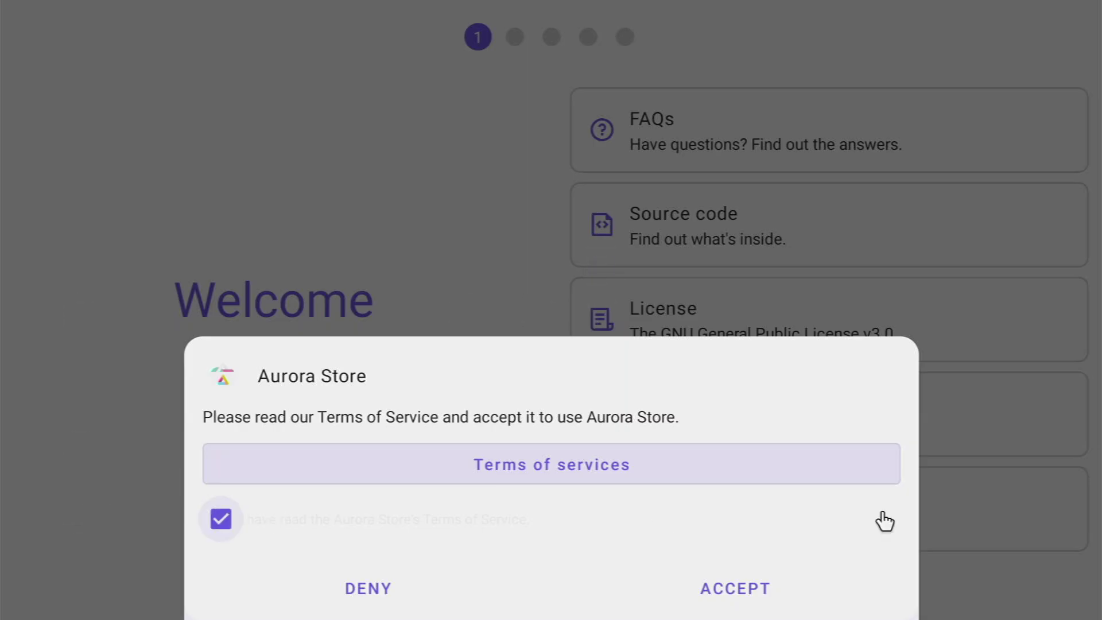
pyautogui.click(746, 582)
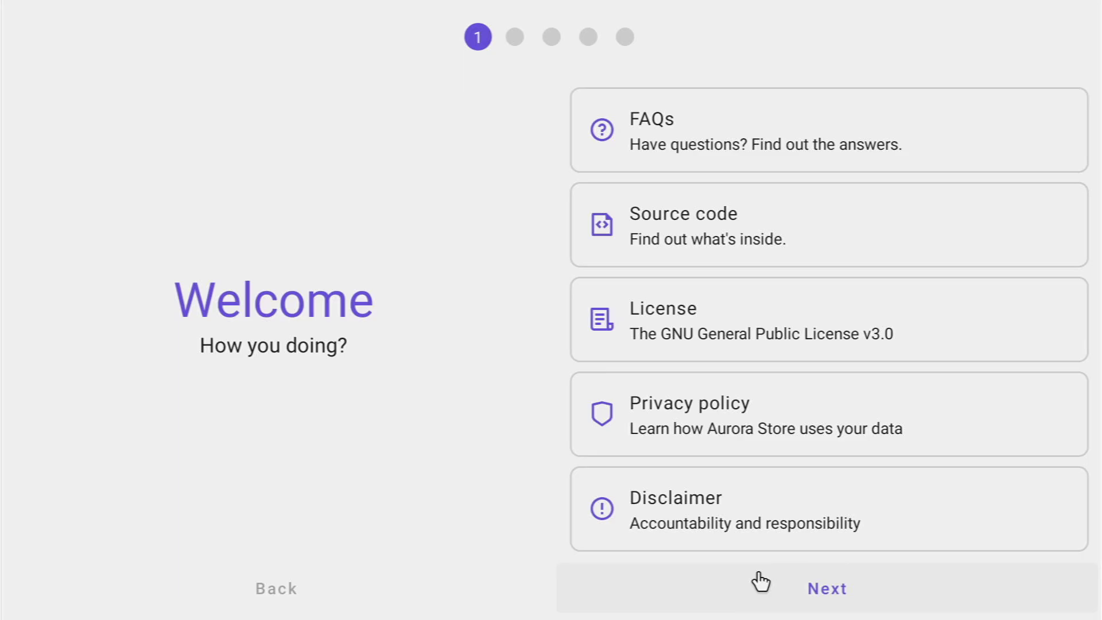
pyautogui.click(753, 580)
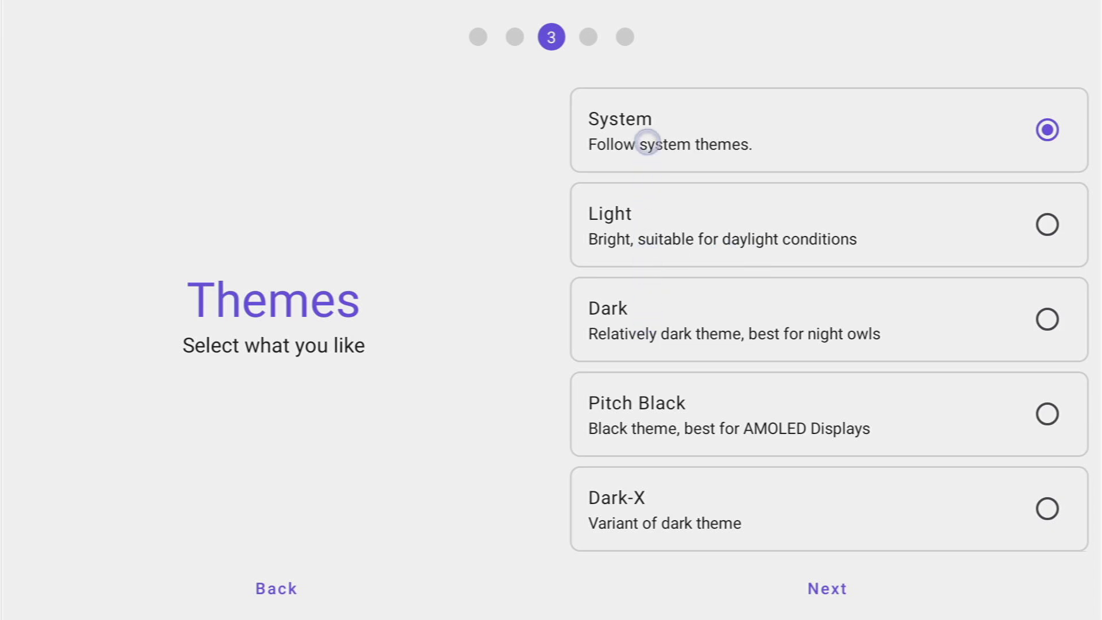
pyautogui.click(647, 609)
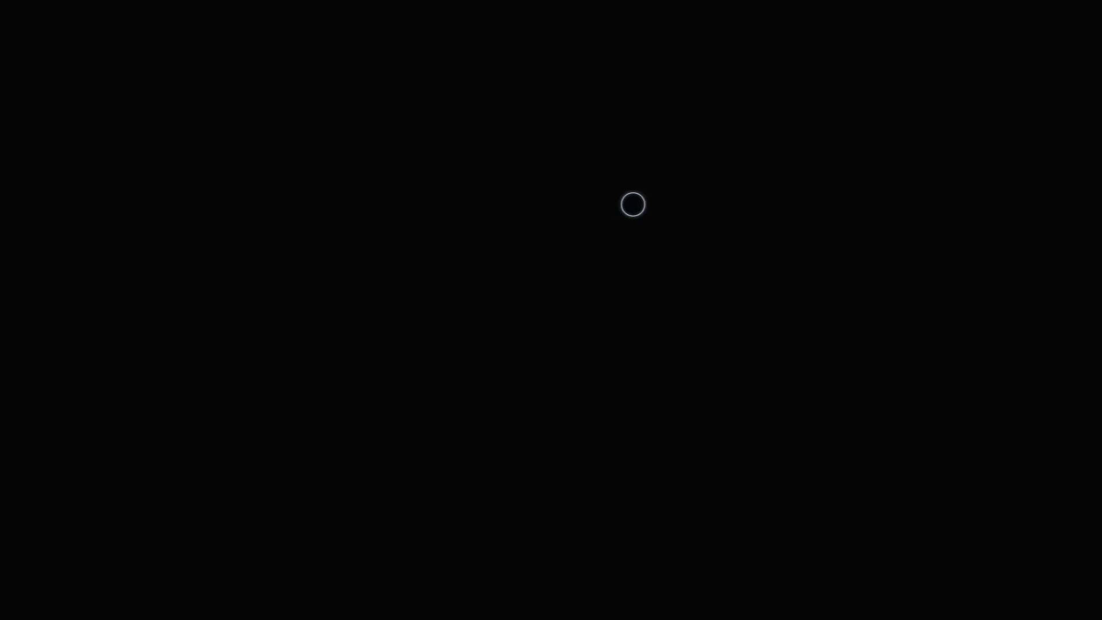
# Try the blue accent colour, settle on the violet accent, and continue to the Permissions page
pyautogui.click(596, 204)
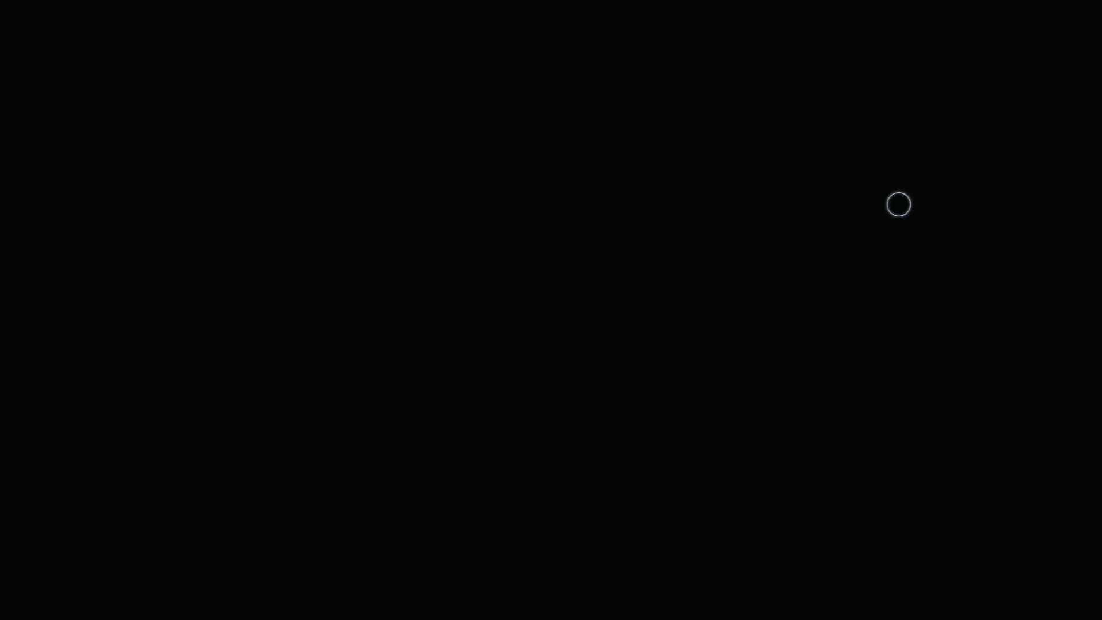
pyautogui.click(814, 271)
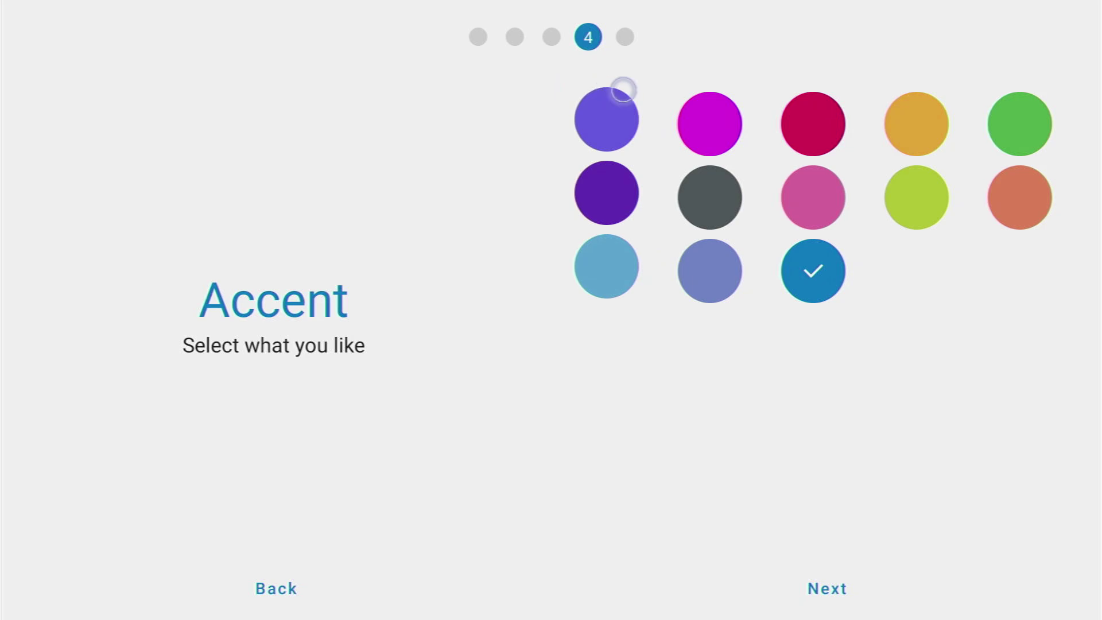
pyautogui.click(623, 102)
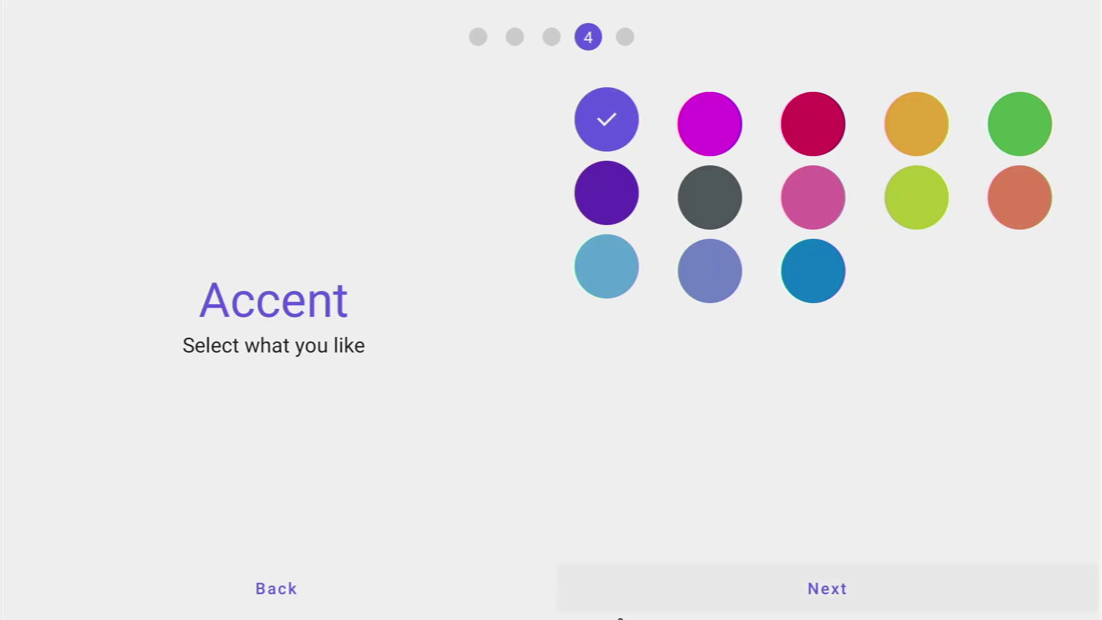
pyautogui.click(622, 610)
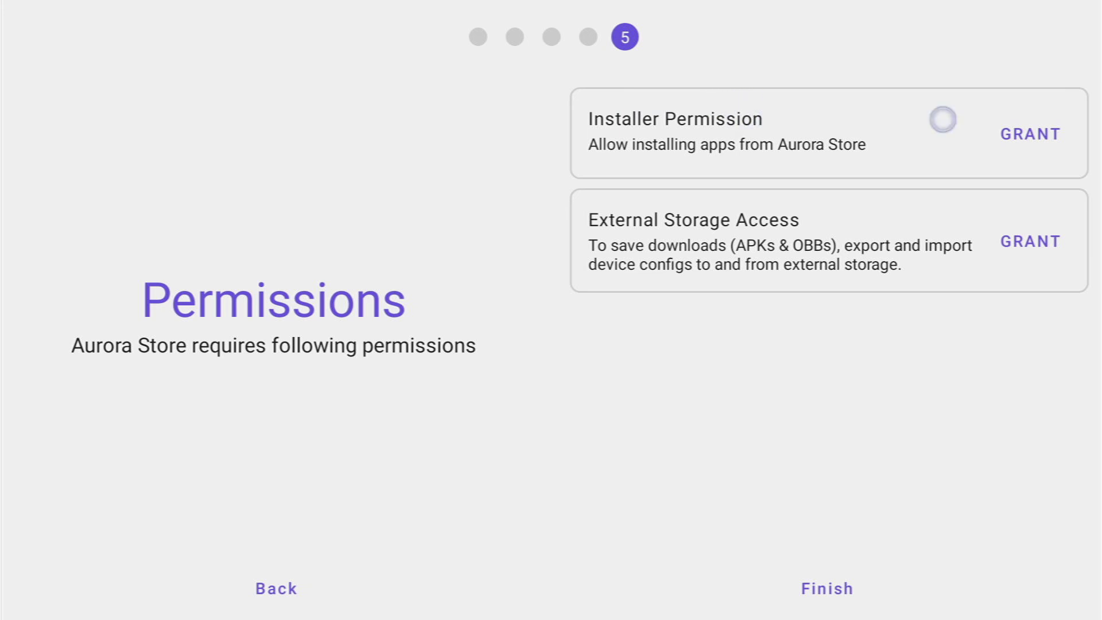
# Grant Aurora Store the installer permission by allowing it to install unknown apps, and allow its external storage access
pyautogui.click(1031, 133)
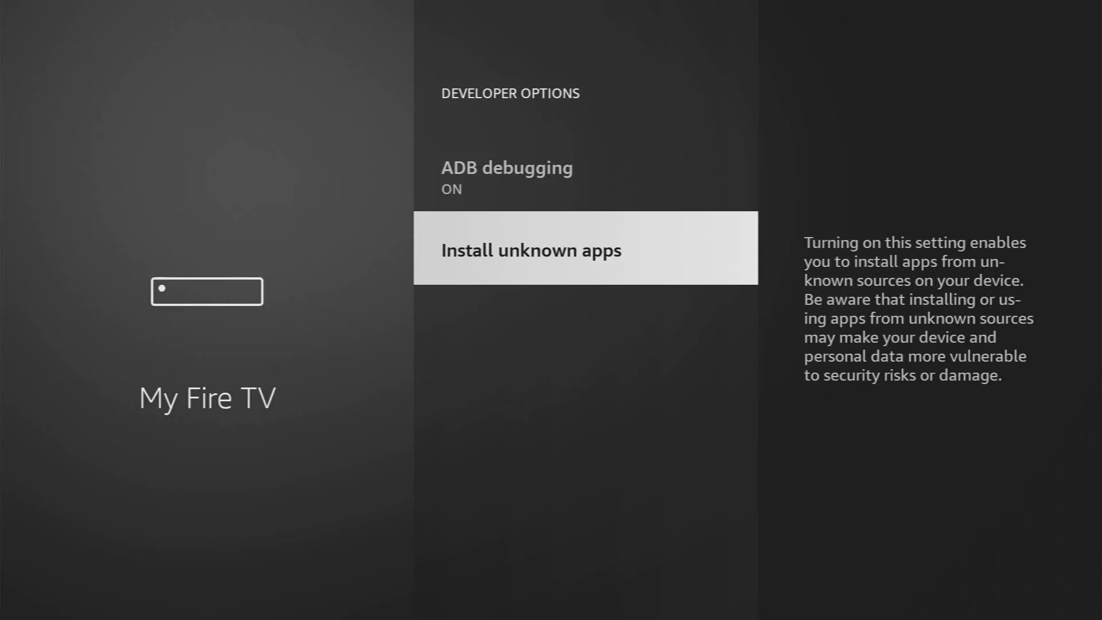
pyautogui.press('Return')
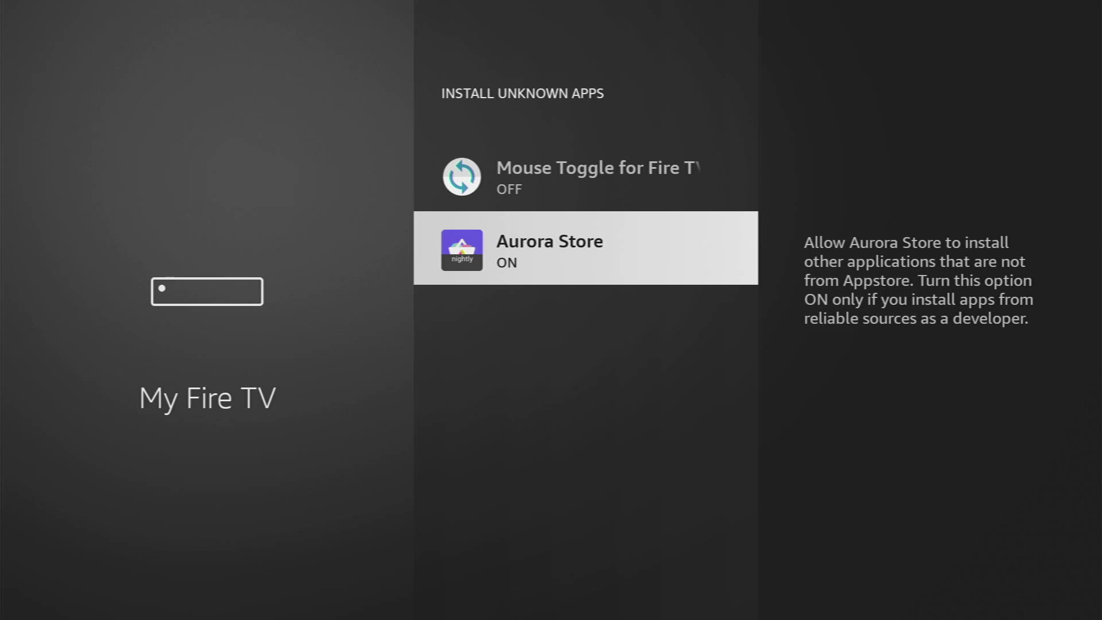
pyautogui.press('Escape')
pyautogui.press('Escape')
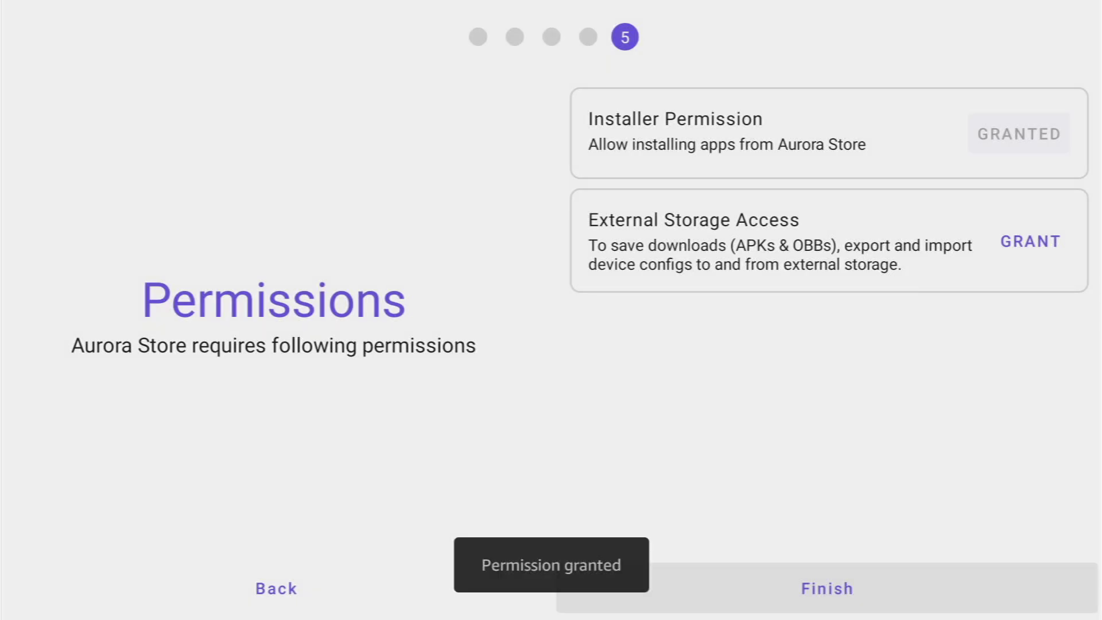
pyautogui.click(1038, 241)
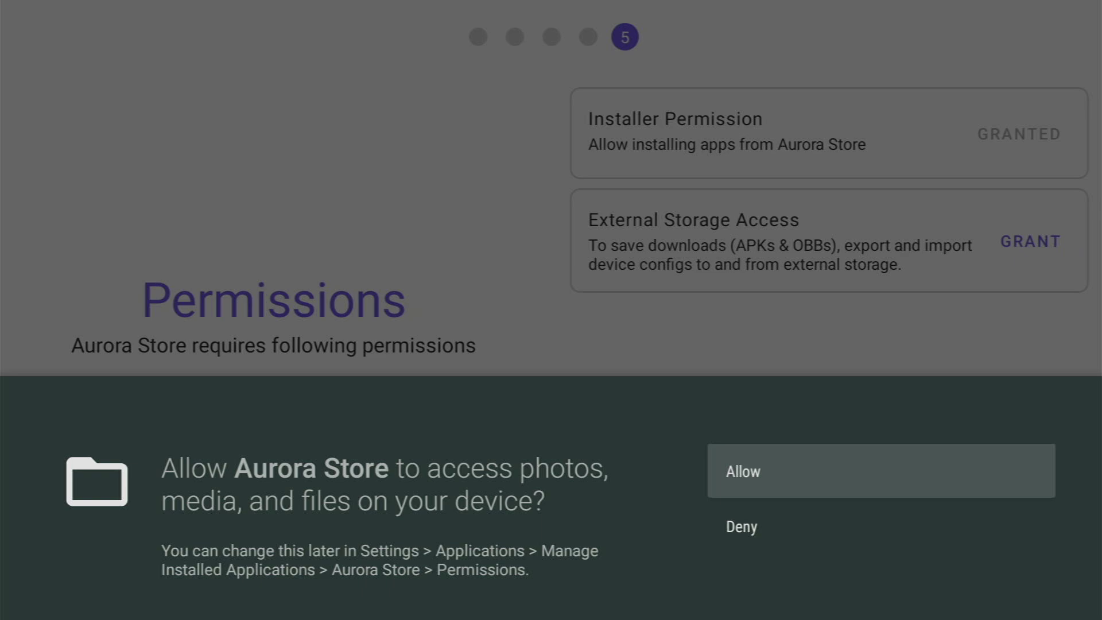
pyautogui.press('Return')
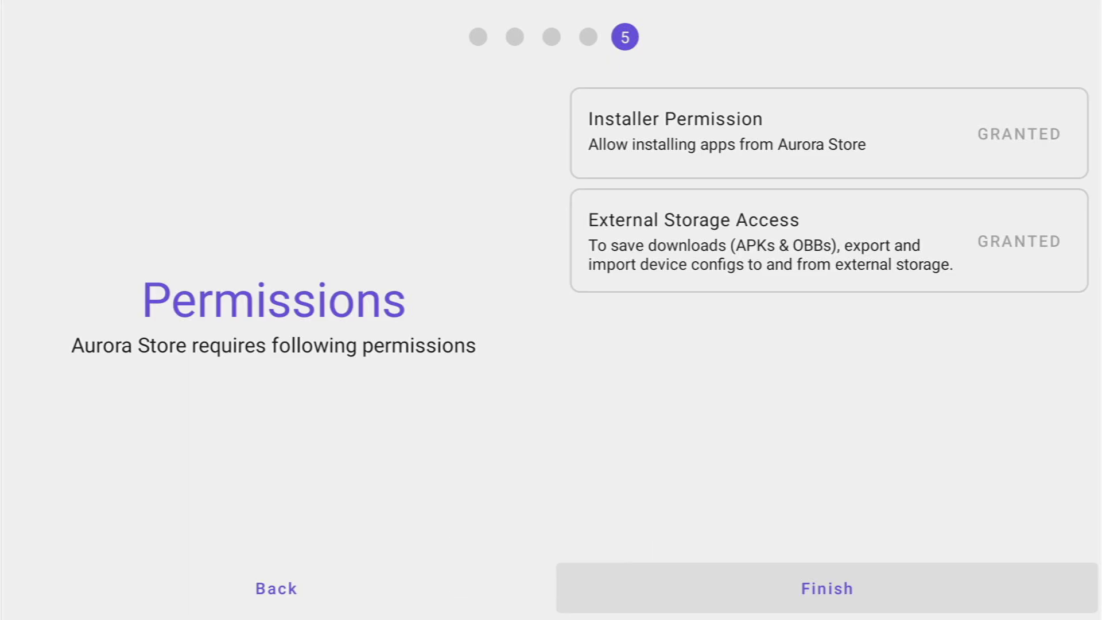
# Finish the initial setup and log in to Aurora Store with the standard Anonymous option
pyautogui.press('Return')
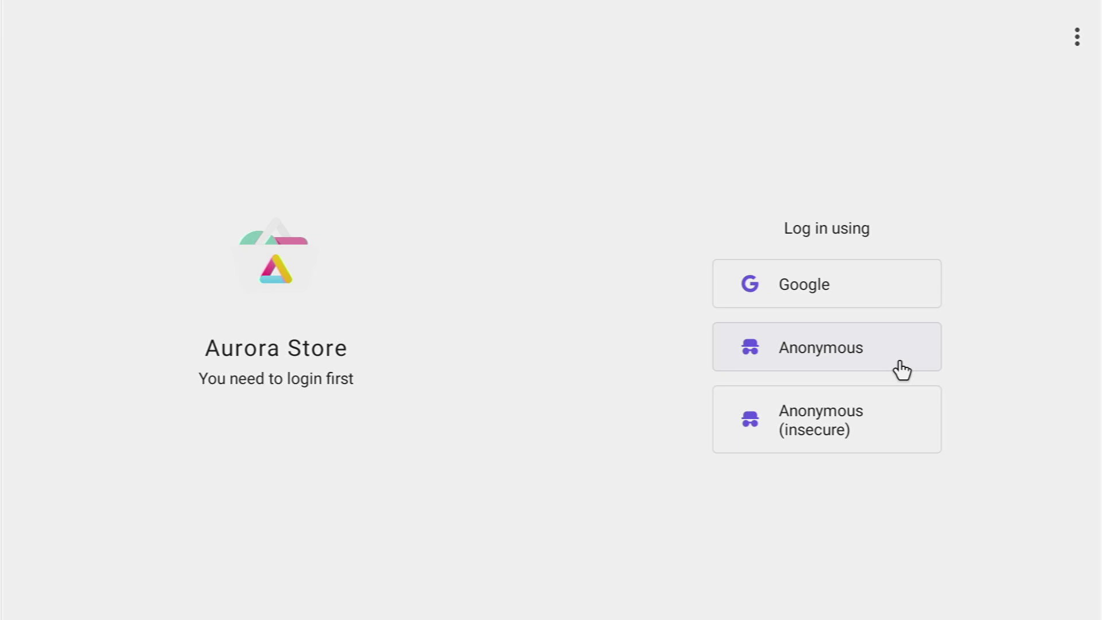
pyautogui.click(902, 352)
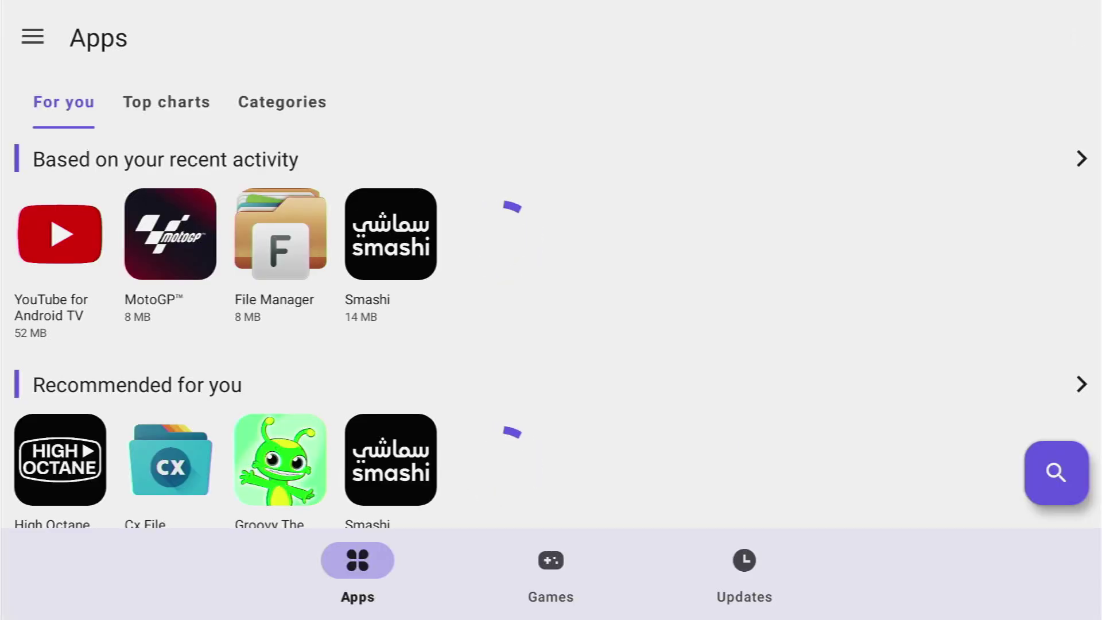